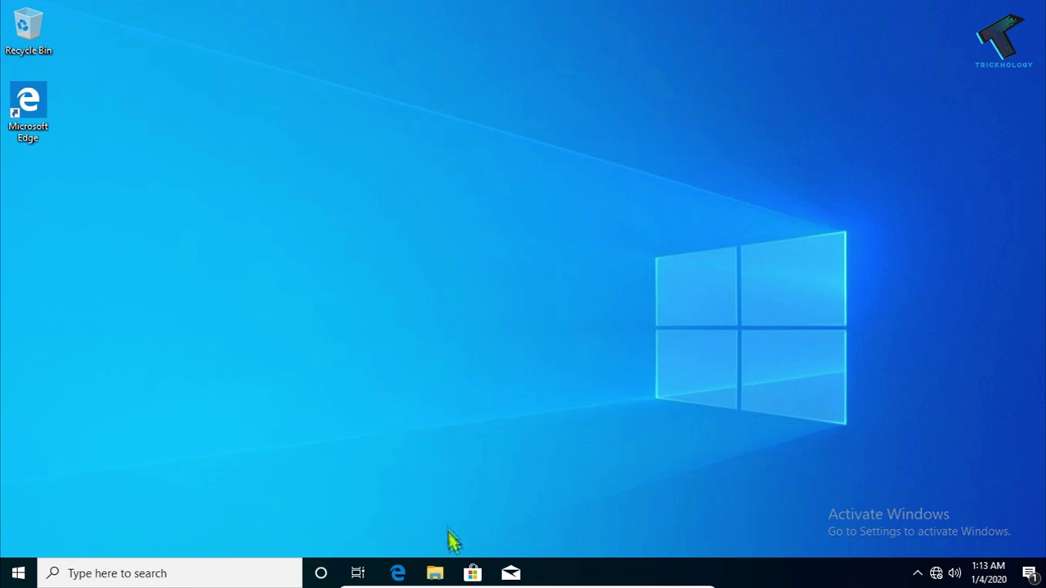
From This PC in File Explorer, open Computer Management
click(436, 572)
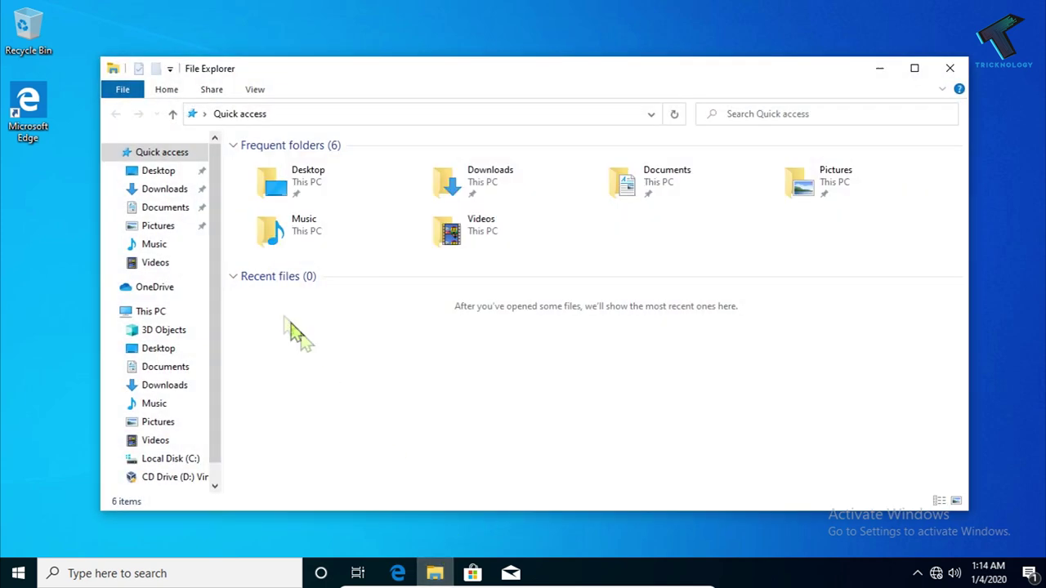
click(154, 313)
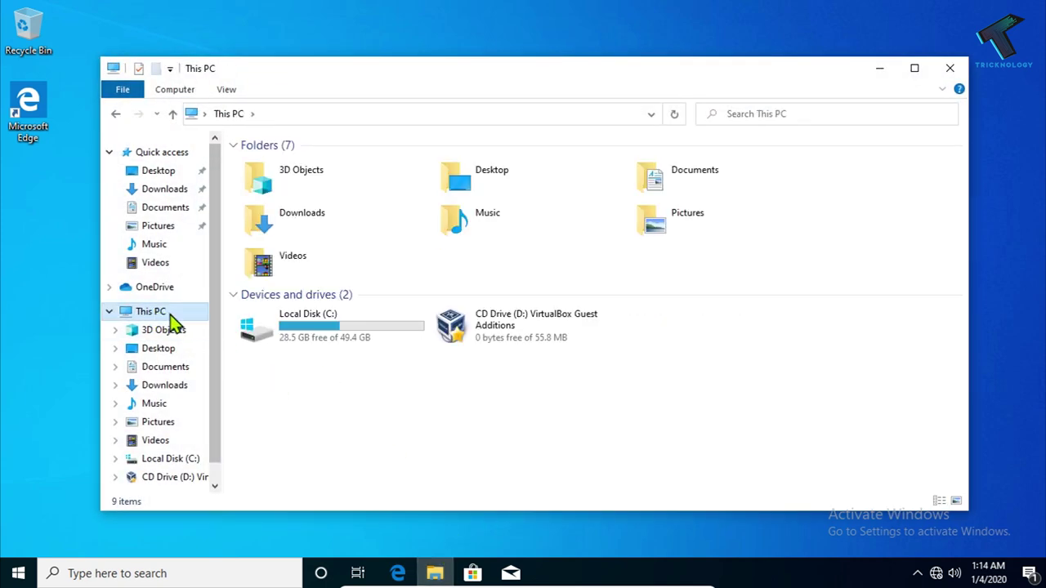
right_click(170, 315)
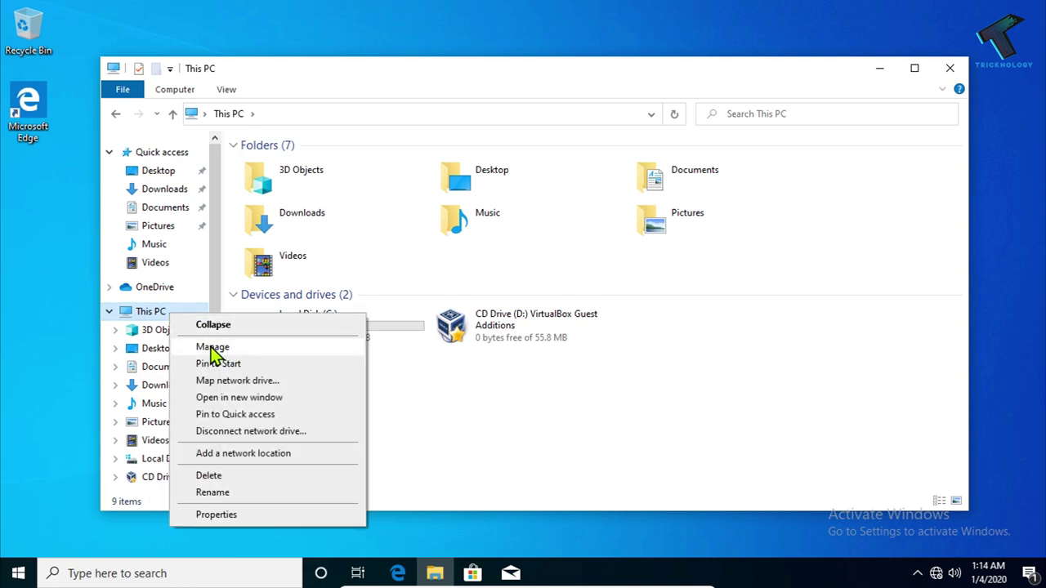
click(213, 346)
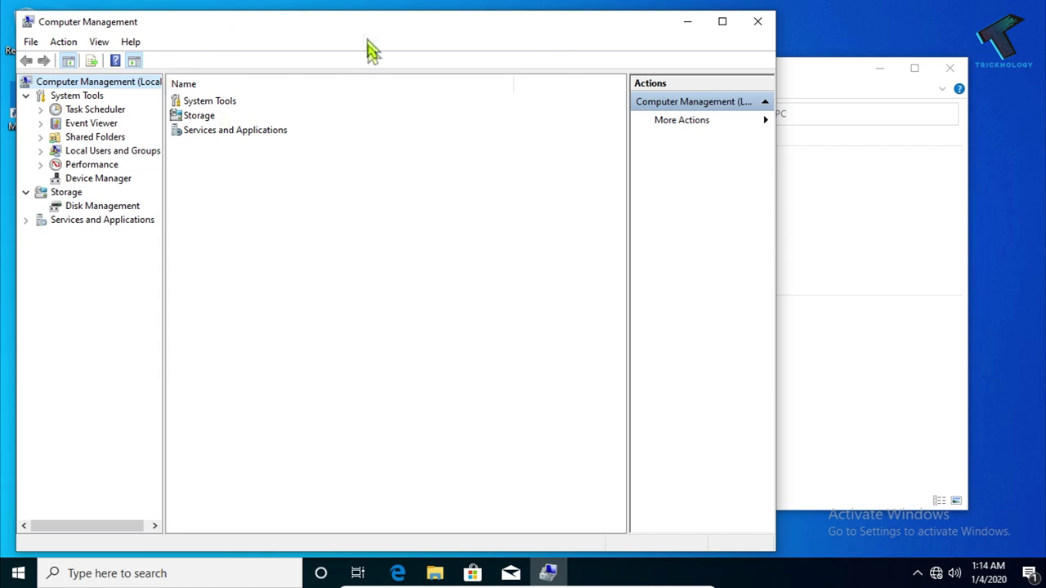
drag(353, 27, 533, 26)
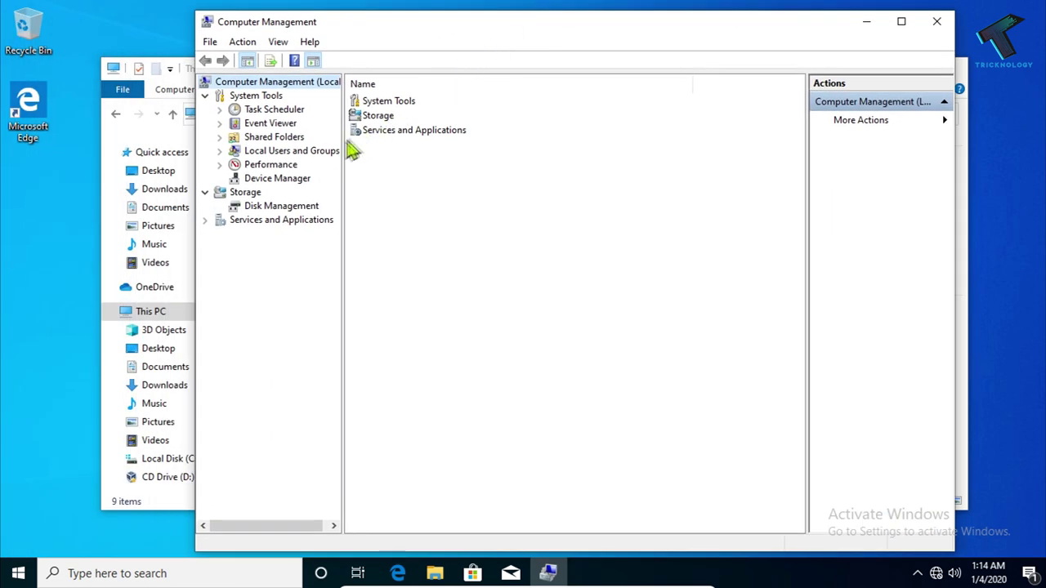
Expand Local Users and Groups to the Users list and start a new user
double_click(316, 152)
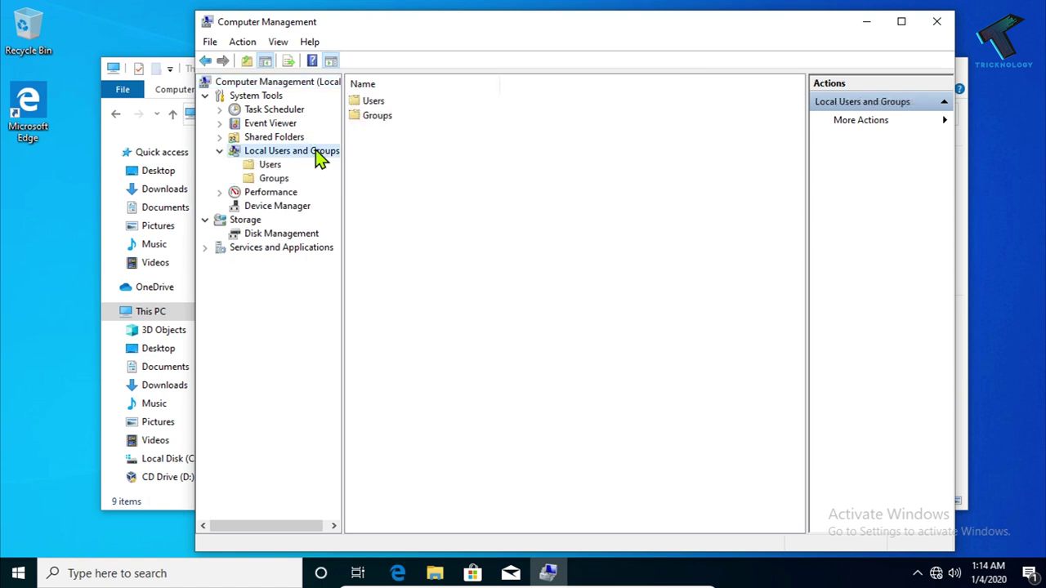
double_click(378, 104)
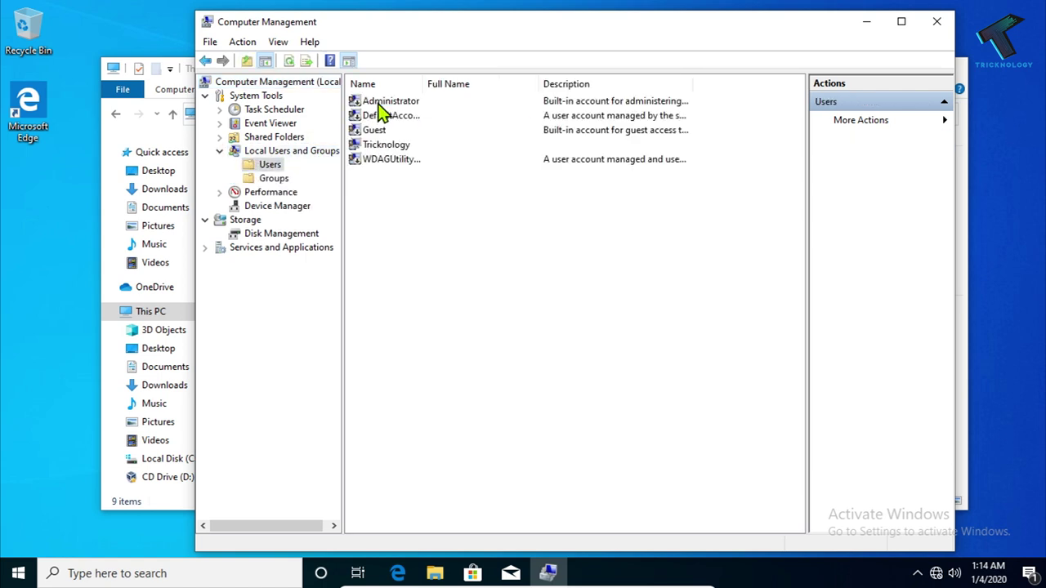
right_click(474, 235)
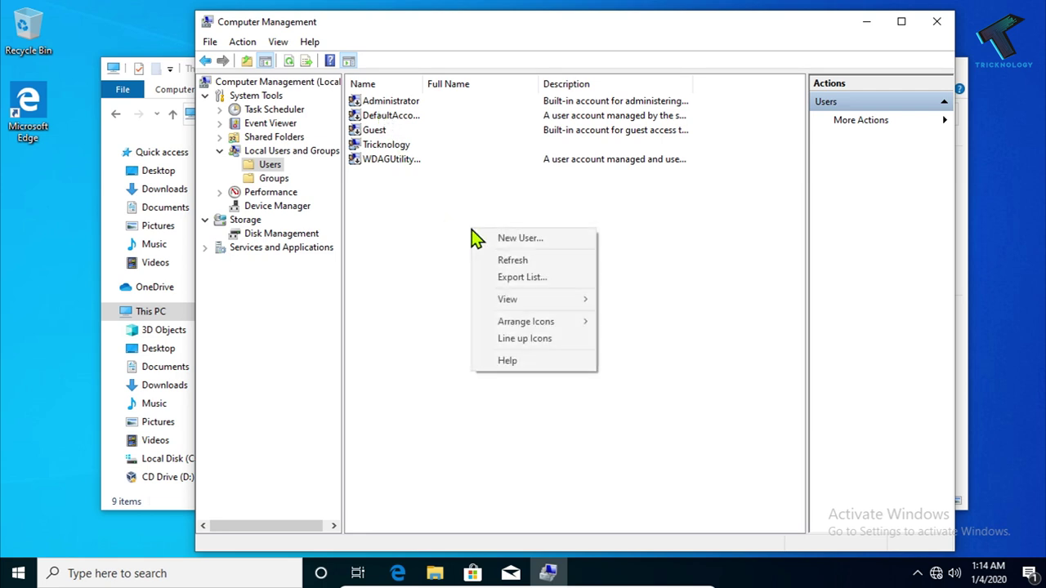
click(552, 250)
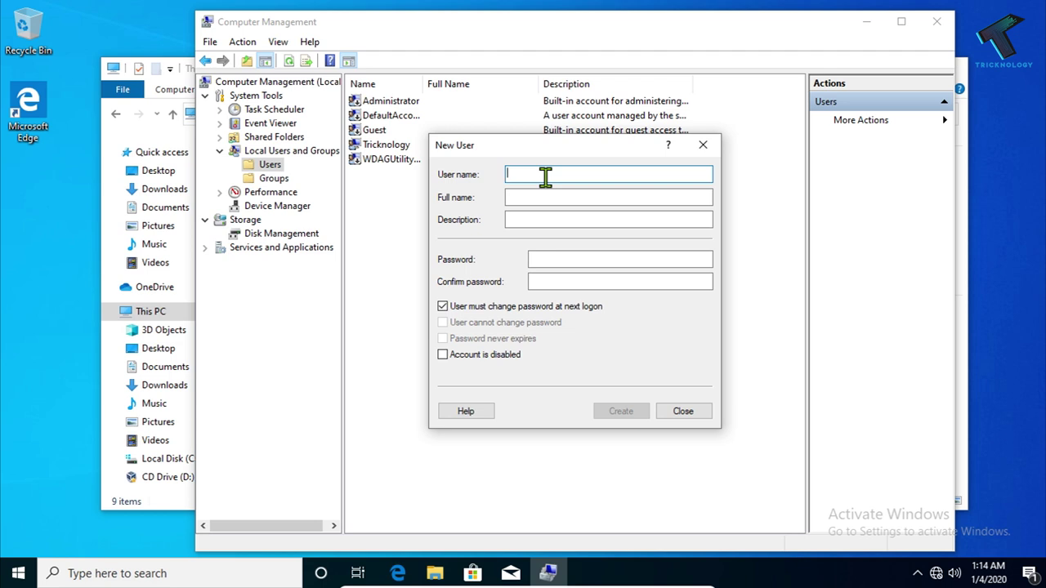
Enter user name test and the account password in both password fields
text(Test)
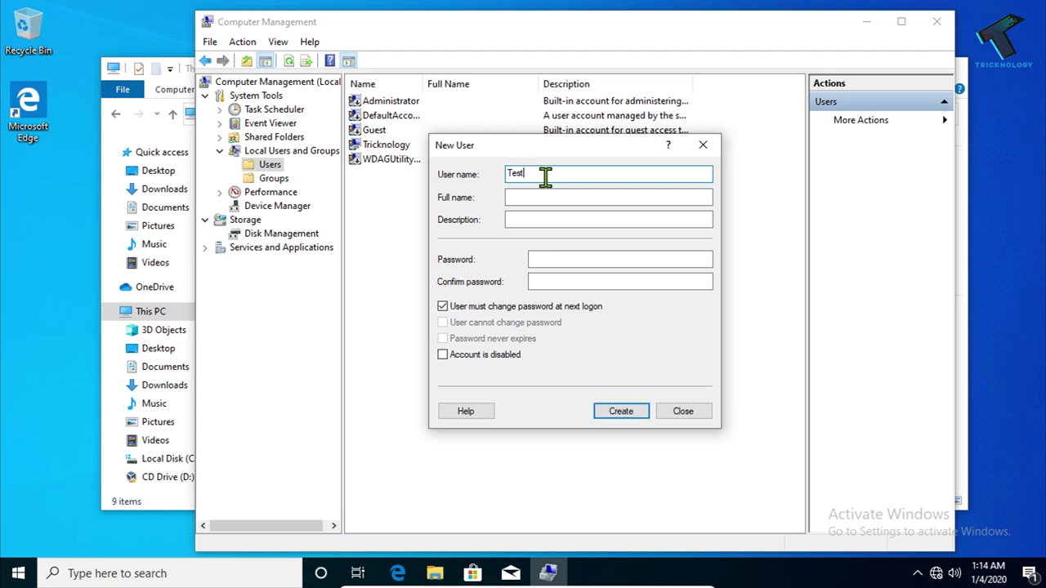
drag(546, 176, 472, 177)
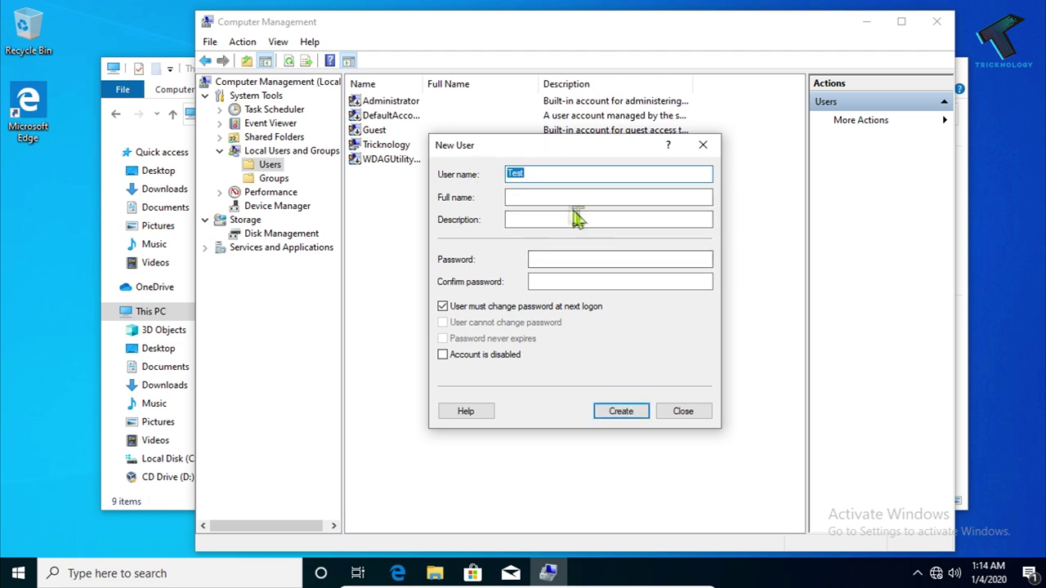
click(575, 254)
click(594, 278)
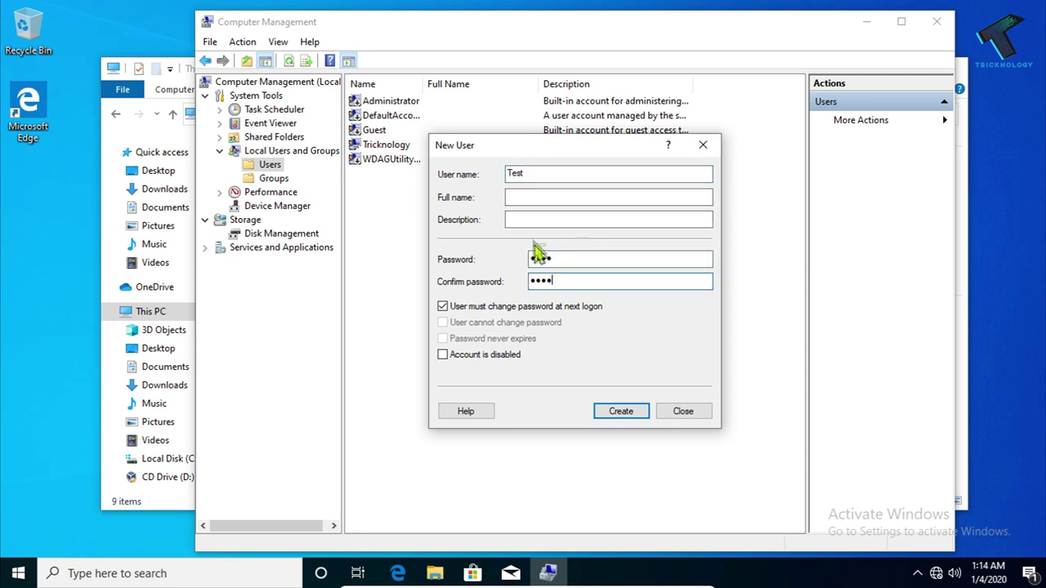
drag(545, 174, 462, 183)
text(test)
drag(589, 258, 498, 258)
text(tes)
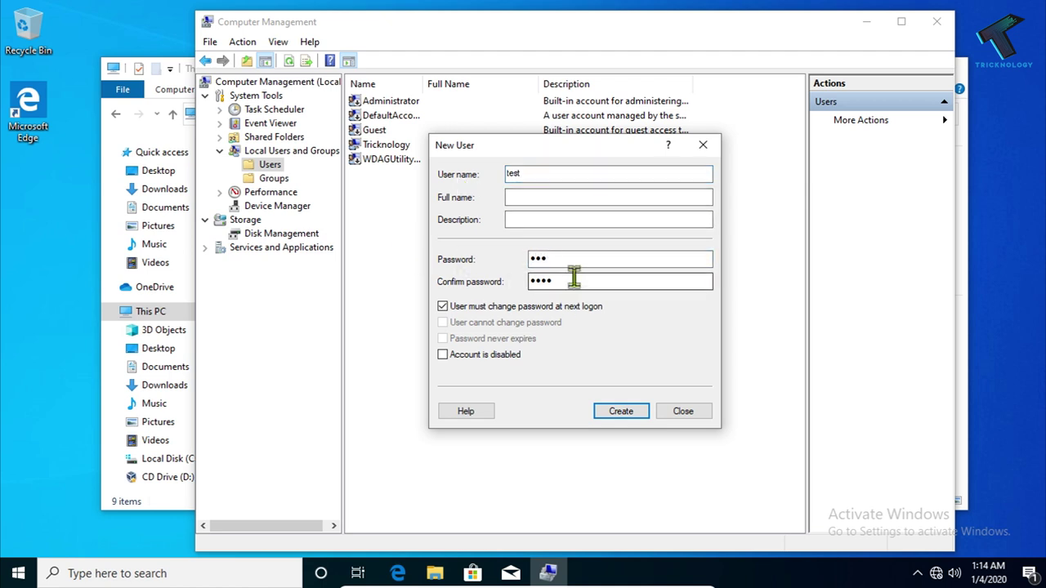
drag(572, 260, 381, 253)
text(te)
drag(564, 278, 414, 281)
text(t)
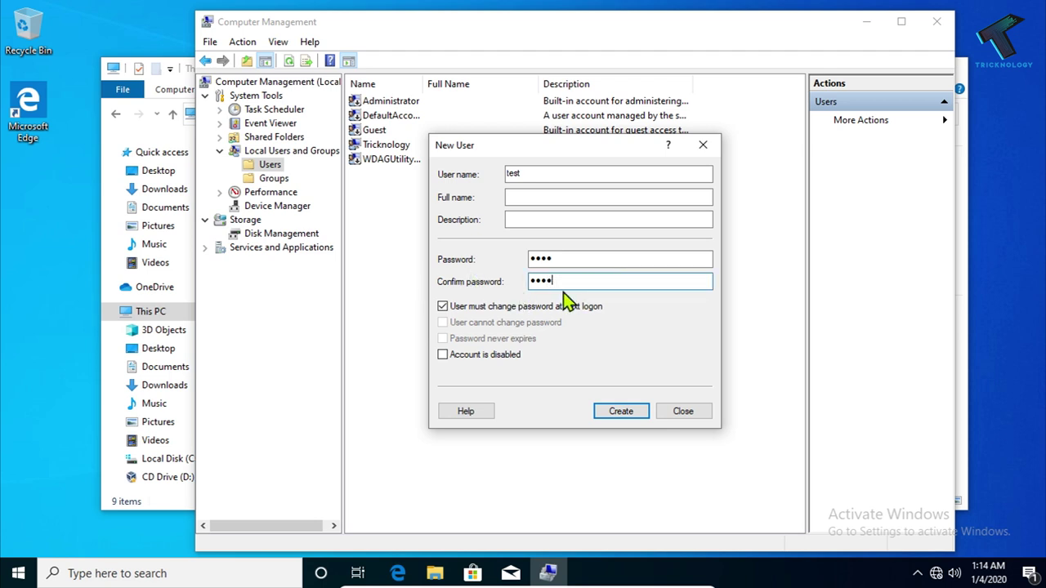
Clear 'must change password', tick 'Password never expires', and create the account
click(467, 309)
click(496, 339)
click(623, 413)
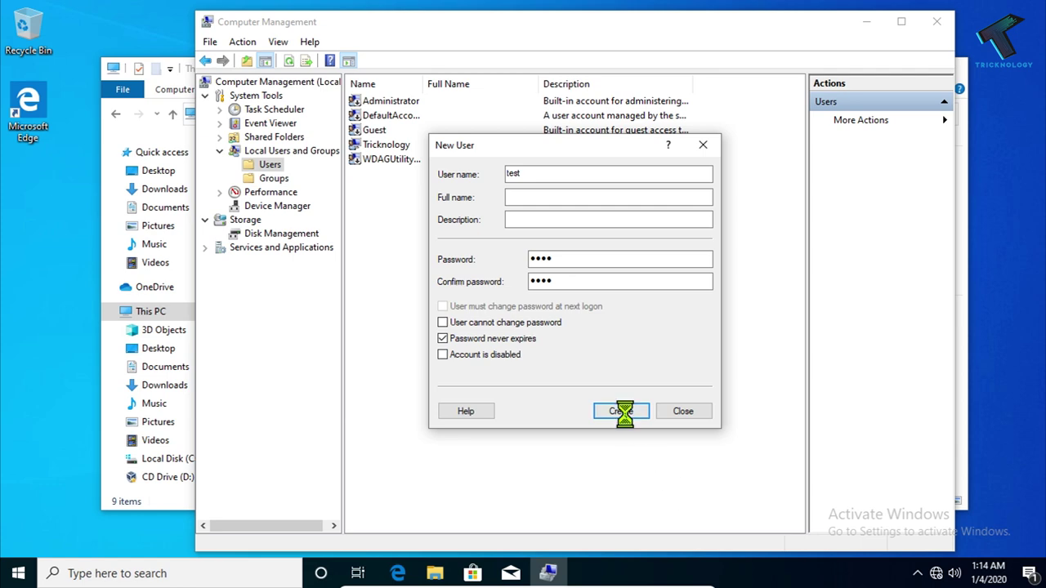
click(681, 412)
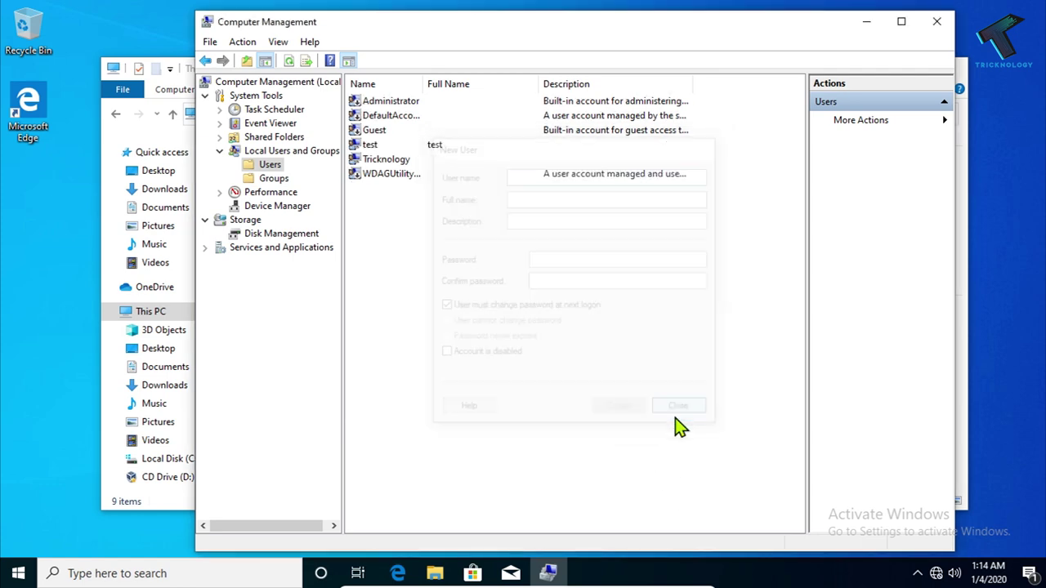
drag(558, 11, 613, 154)
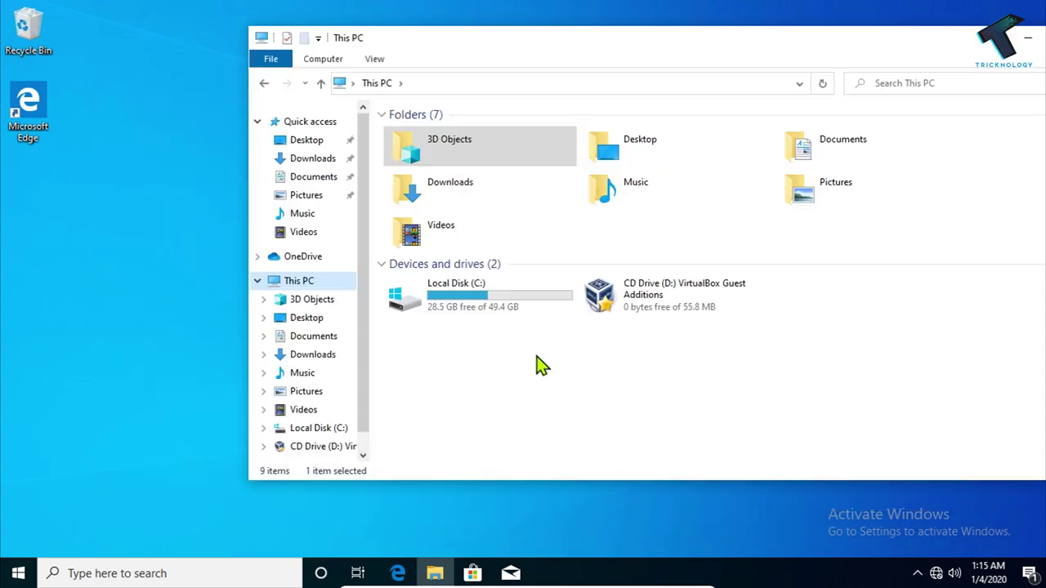
On Local Disk (C:), add a new folder named Test
double_click(483, 309)
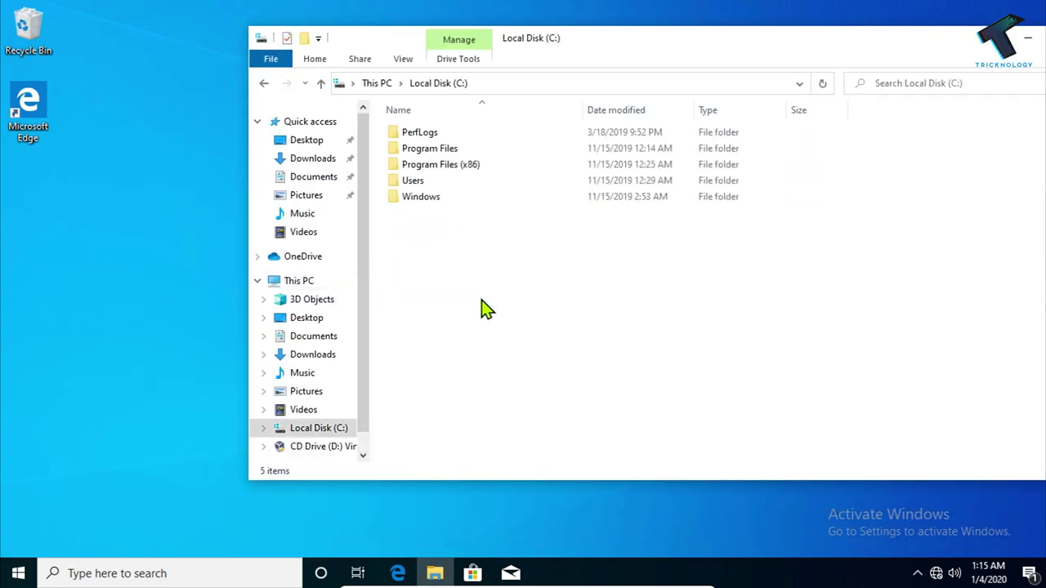
click(304, 38)
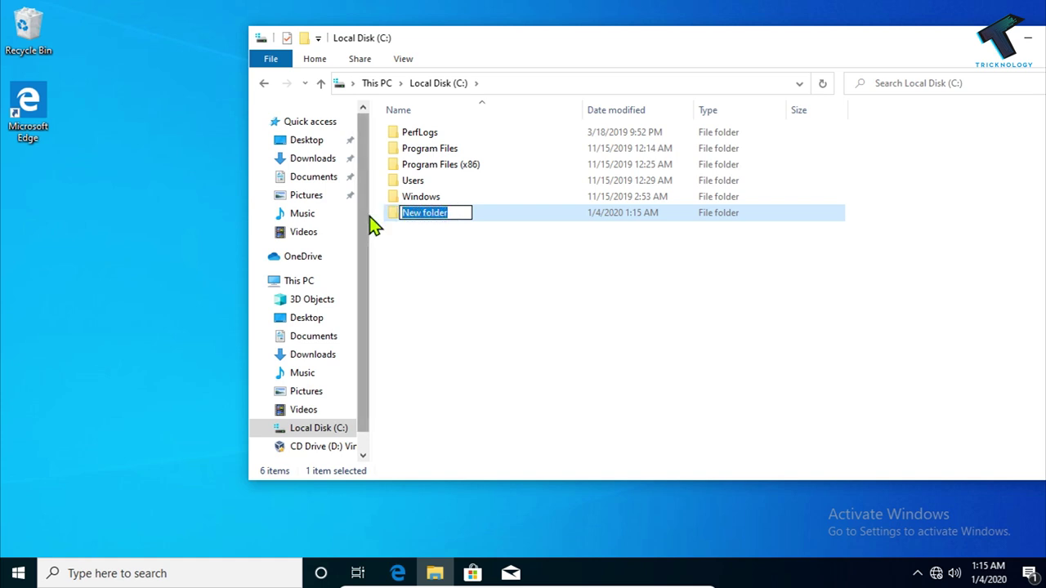
text(Test)
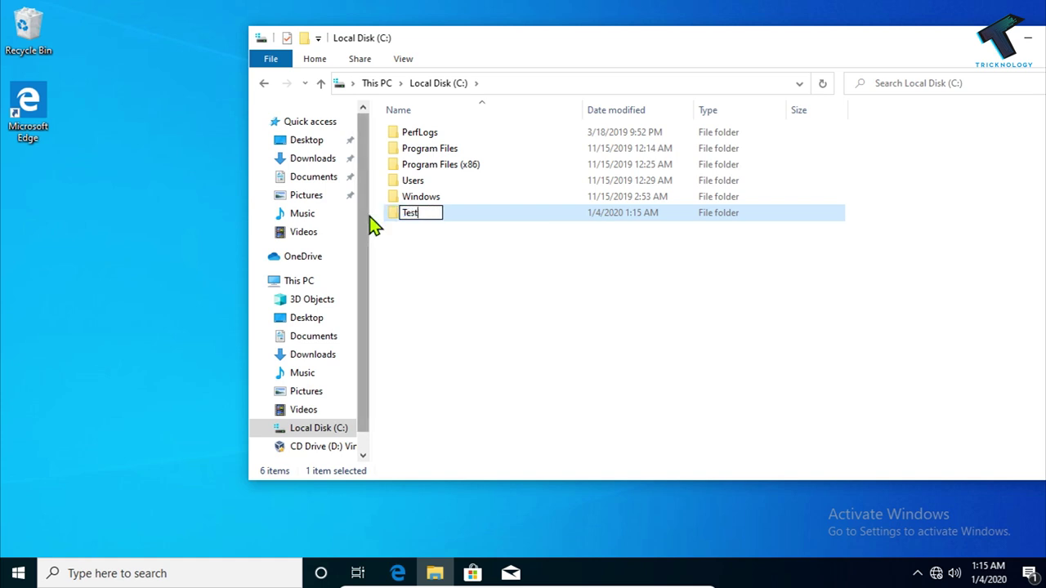
key(Return)
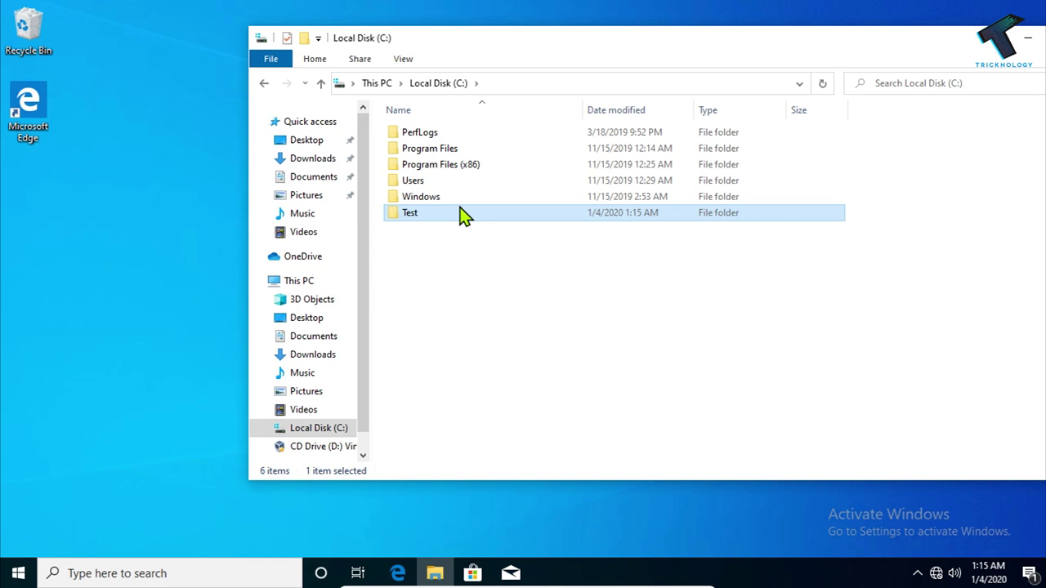
right_click(451, 210)
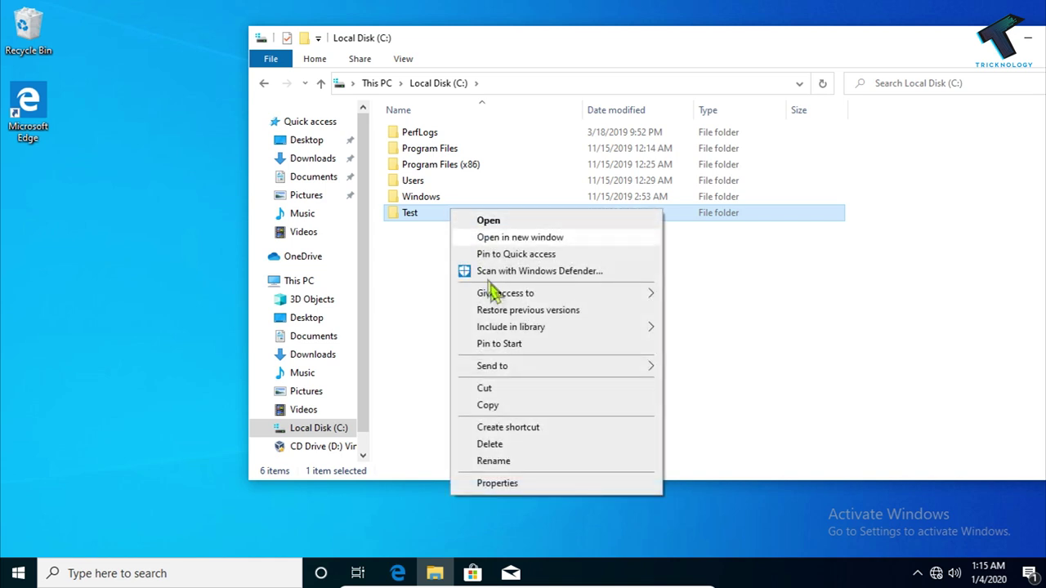
From the Test folder's Sharing properties, add user test to the share list
click(498, 483)
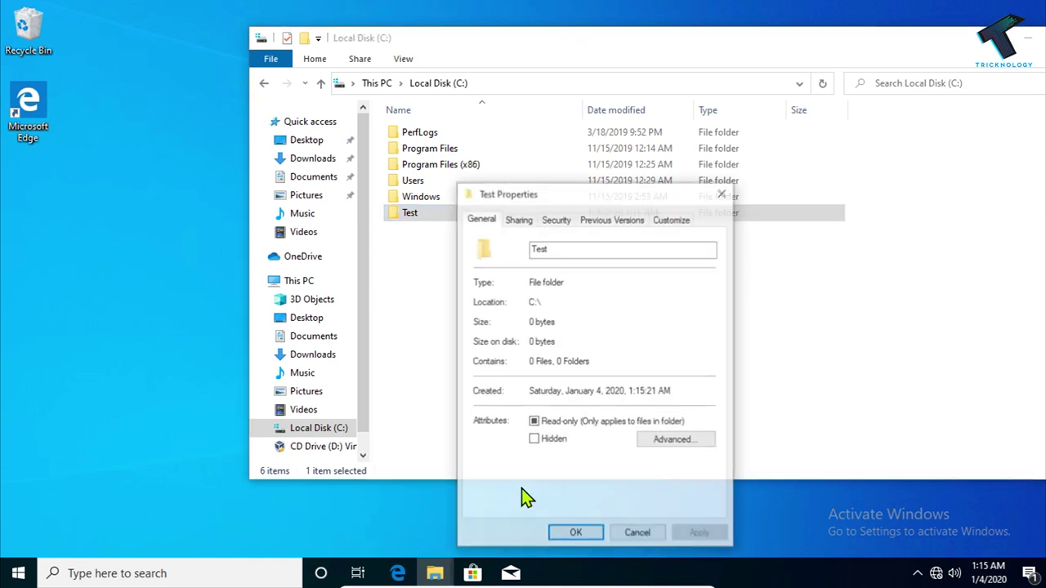
click(518, 219)
drag(550, 196, 563, 127)
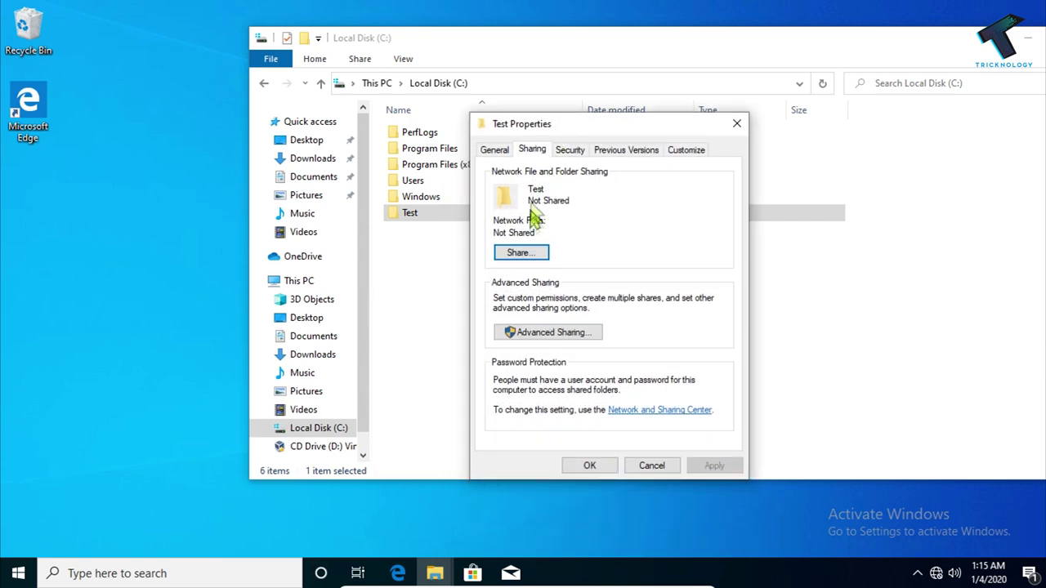
click(533, 259)
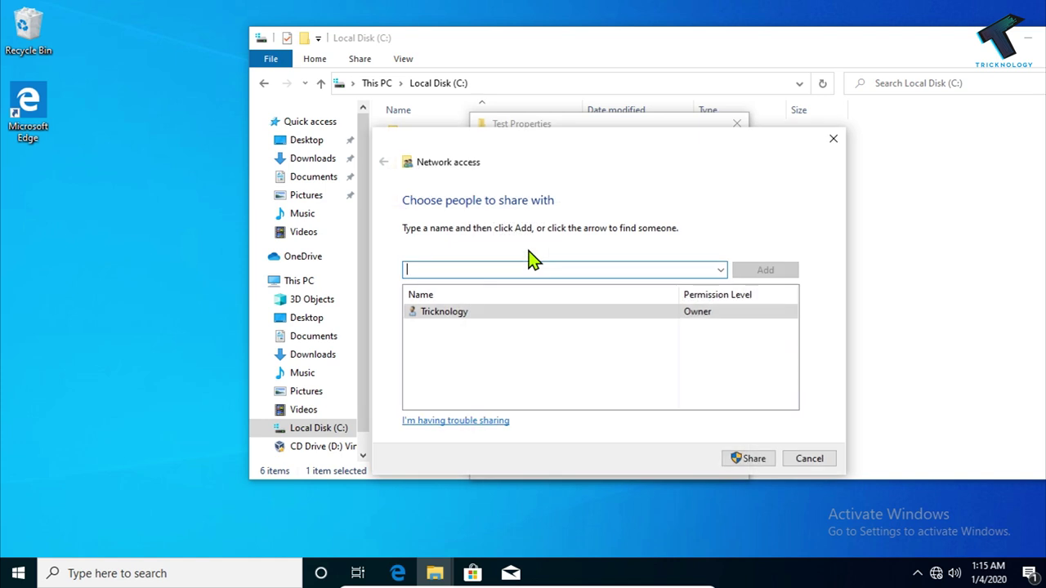
click(721, 270)
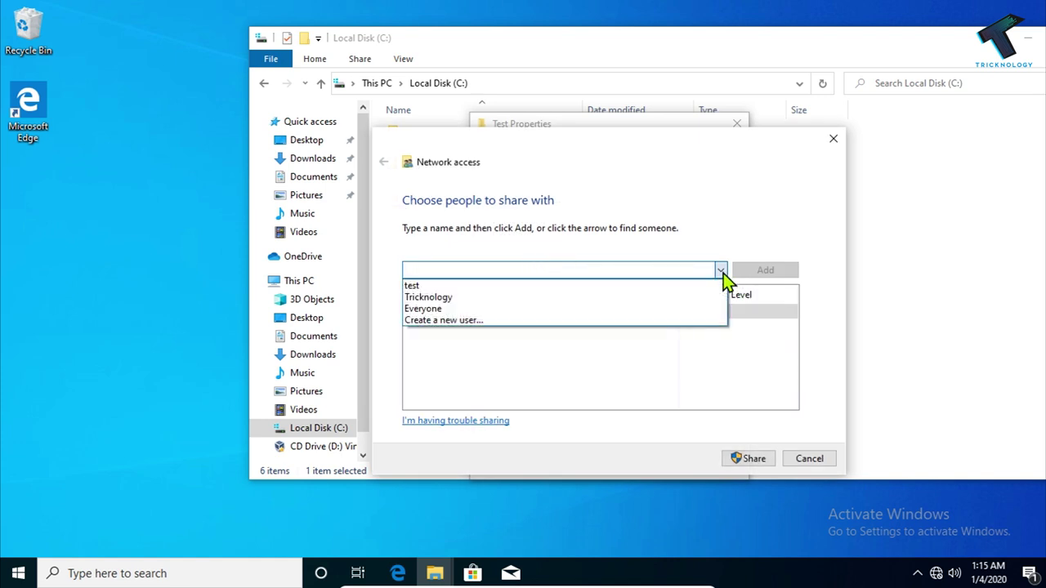
click(640, 288)
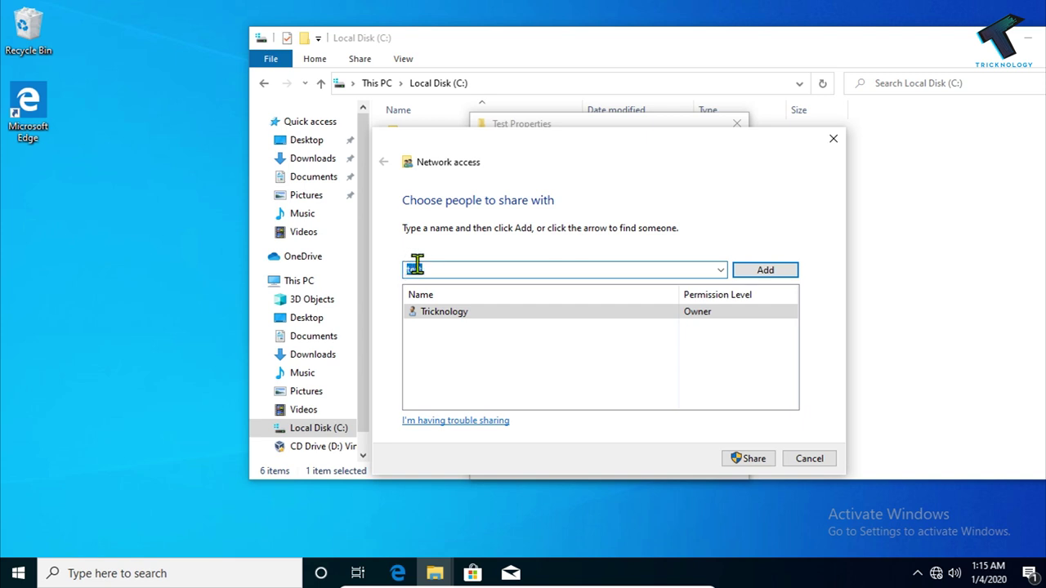
click(776, 272)
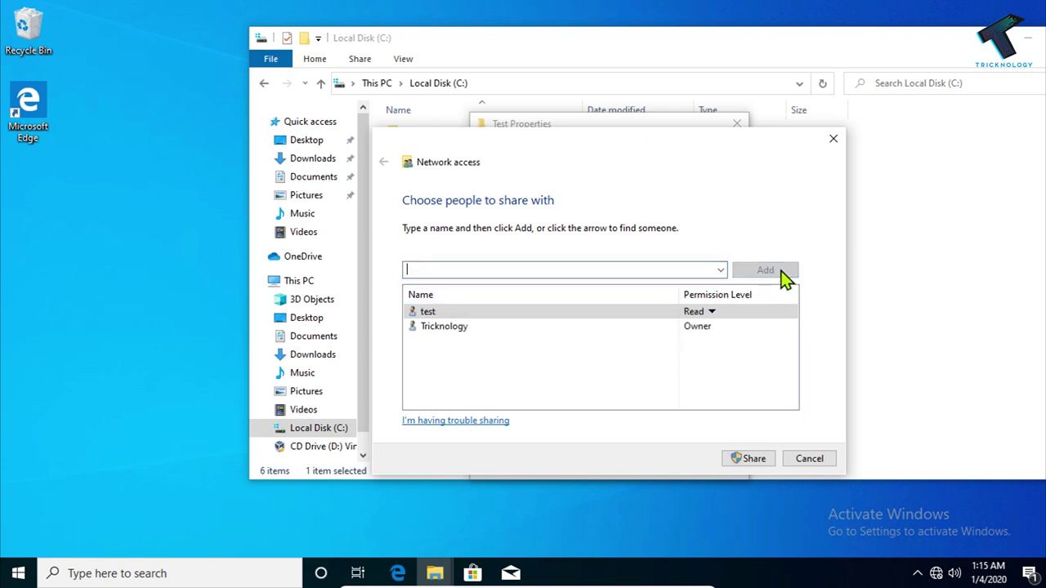
Give test Read/Write, share, and turn on network discovery for public networks
click(711, 314)
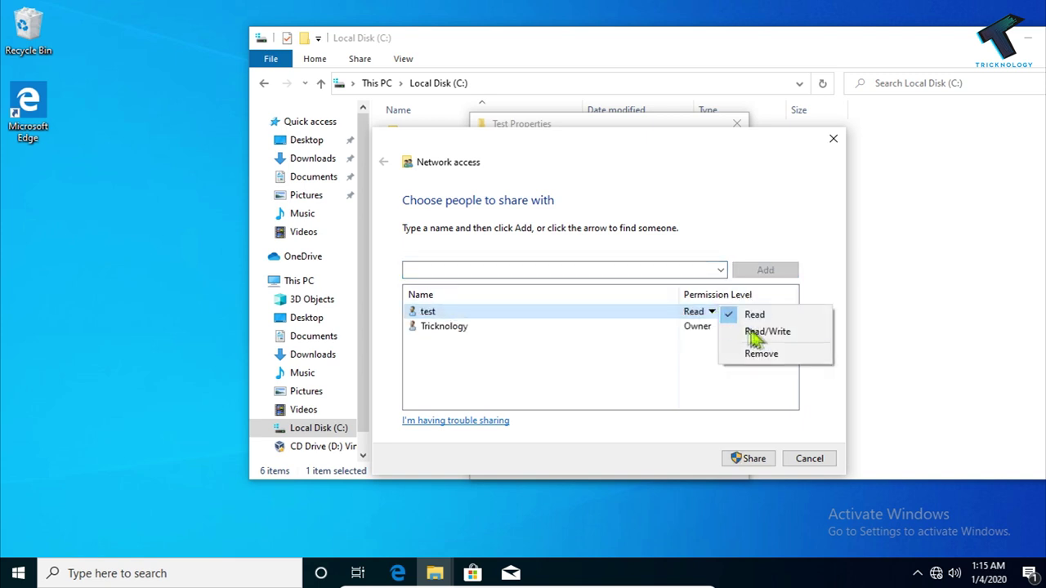
click(770, 336)
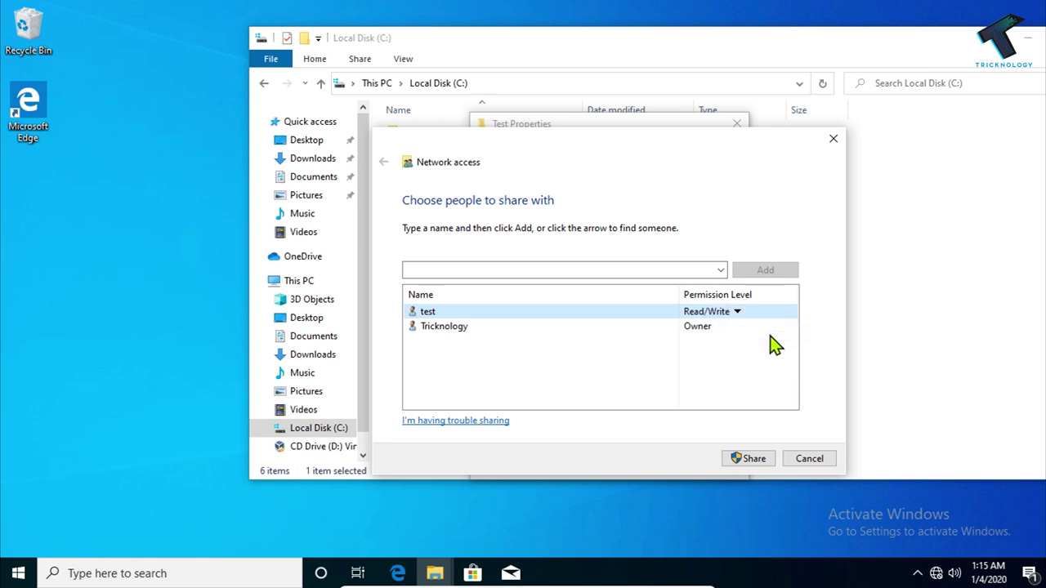
click(761, 465)
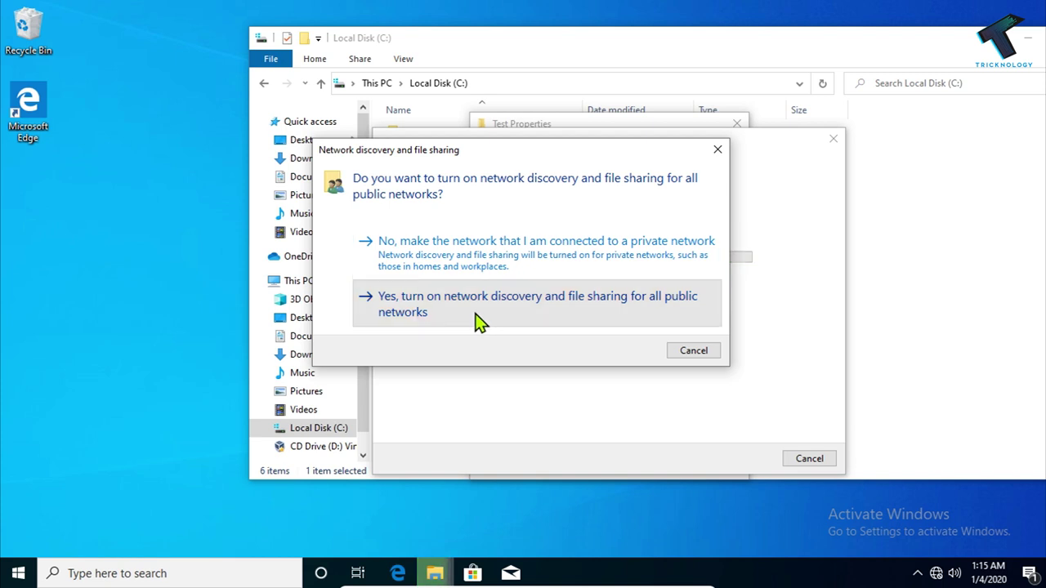
click(478, 323)
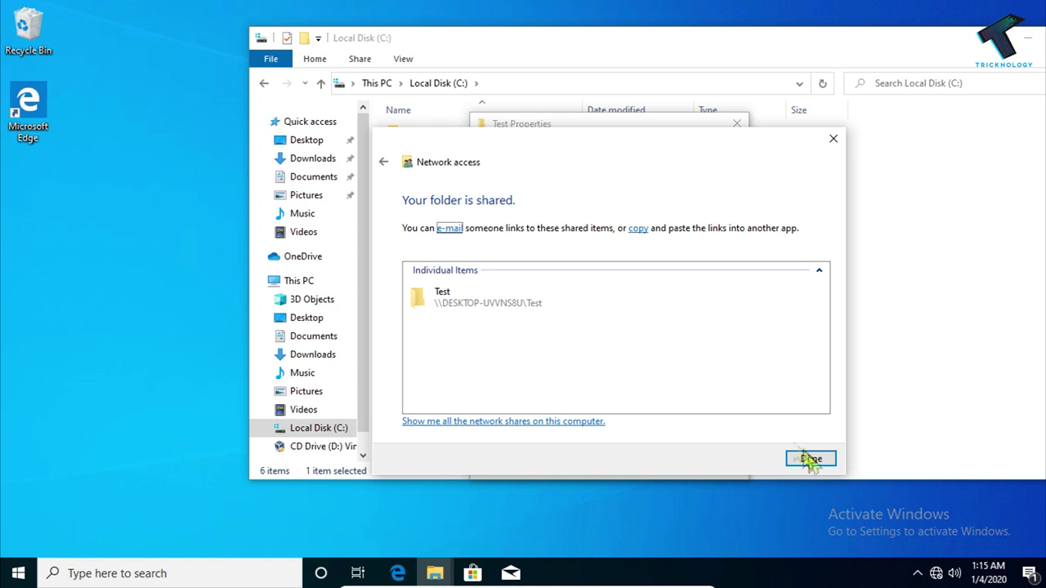
click(822, 462)
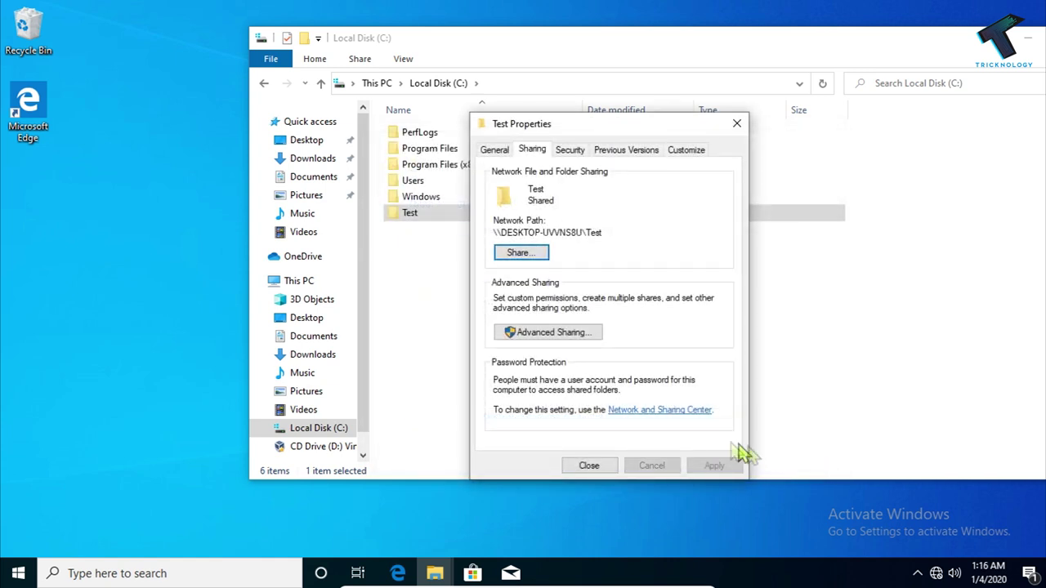
Close the Test properties and open Network and Sharing Center from Network & Internet settings
click(596, 462)
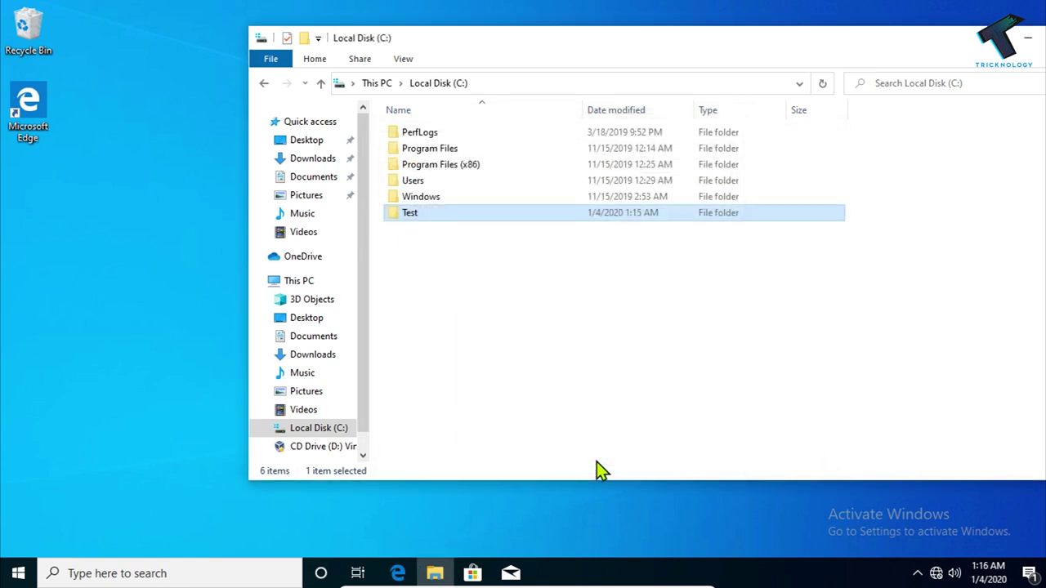
right_click(938, 573)
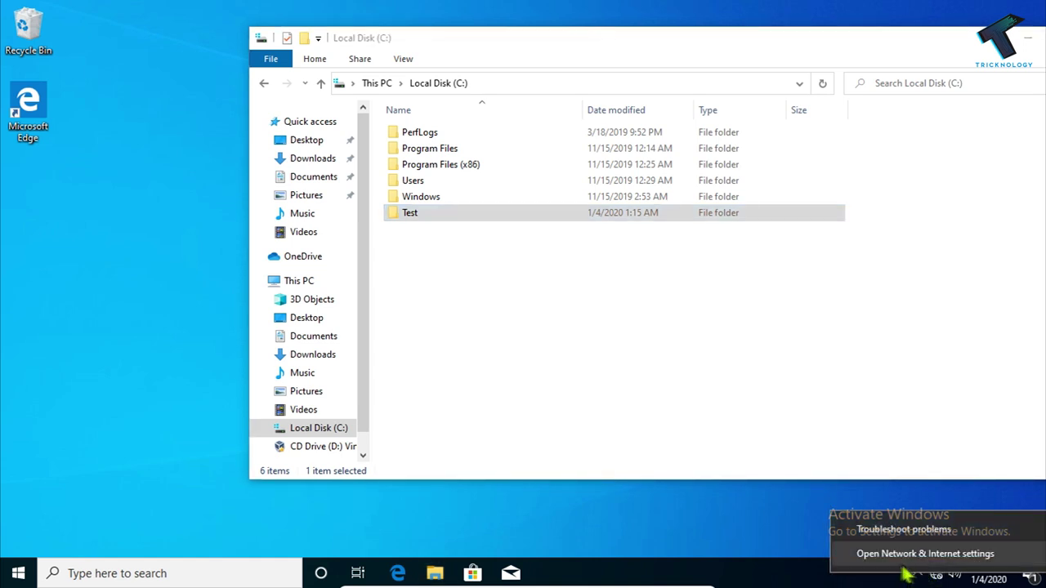
click(984, 563)
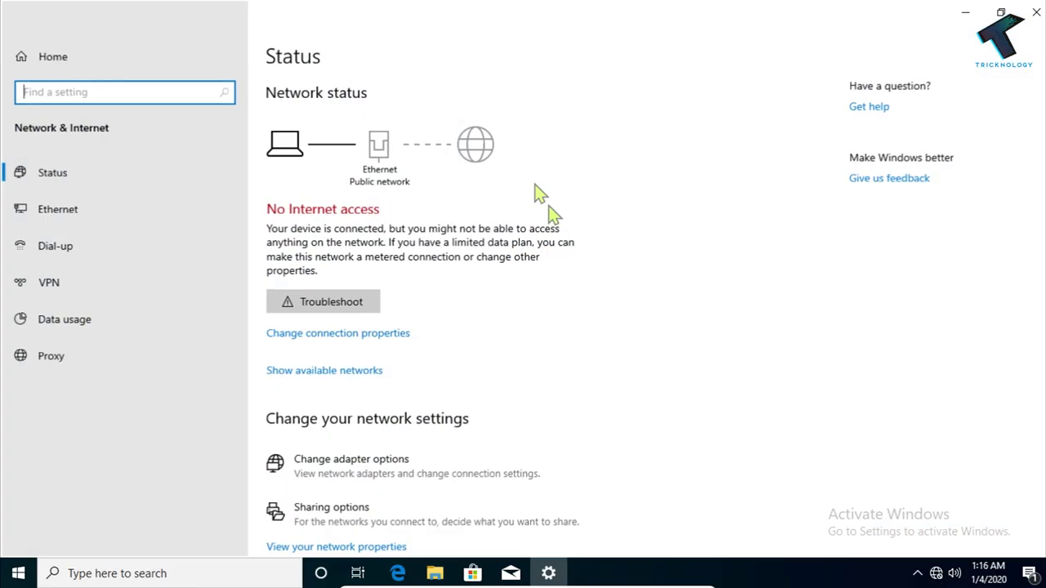
scroll(460, 305, down, 2)
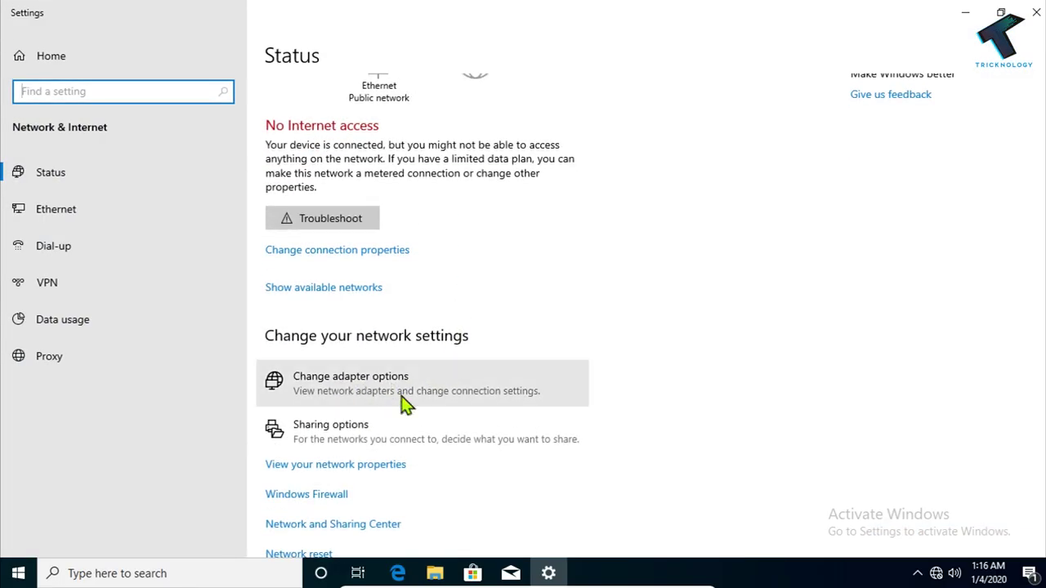
scroll(400, 402, down, 2)
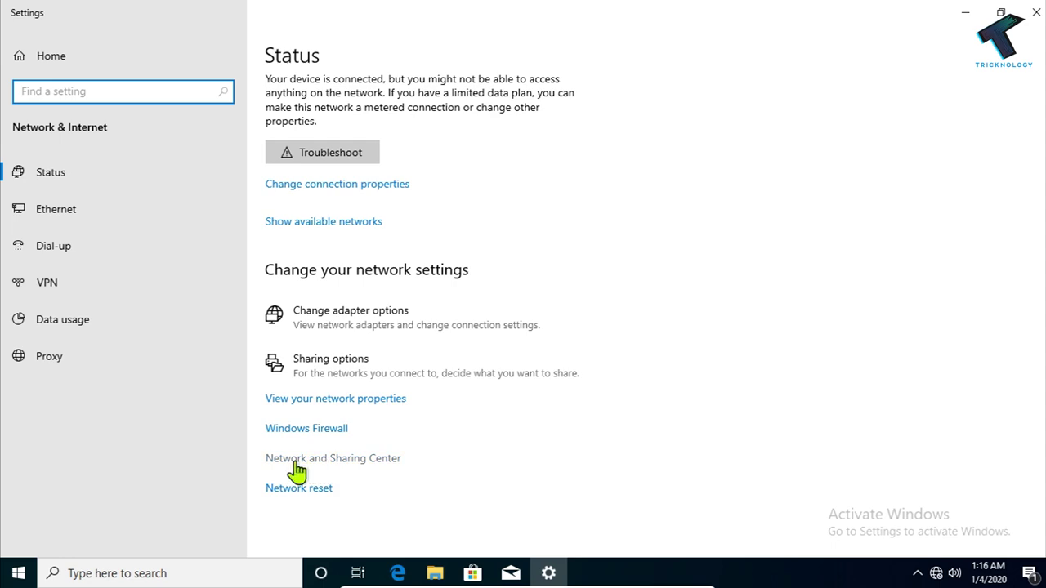
click(359, 462)
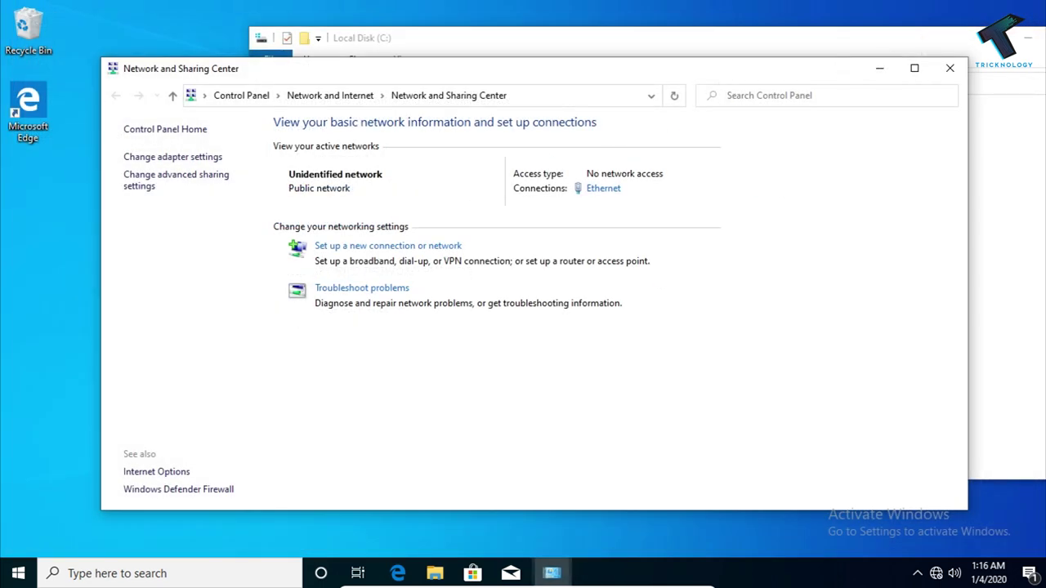
Reach Network and Sharing Center via Control Panel > Network and Internet, closing the duplicate window
click(18, 573)
text(control)
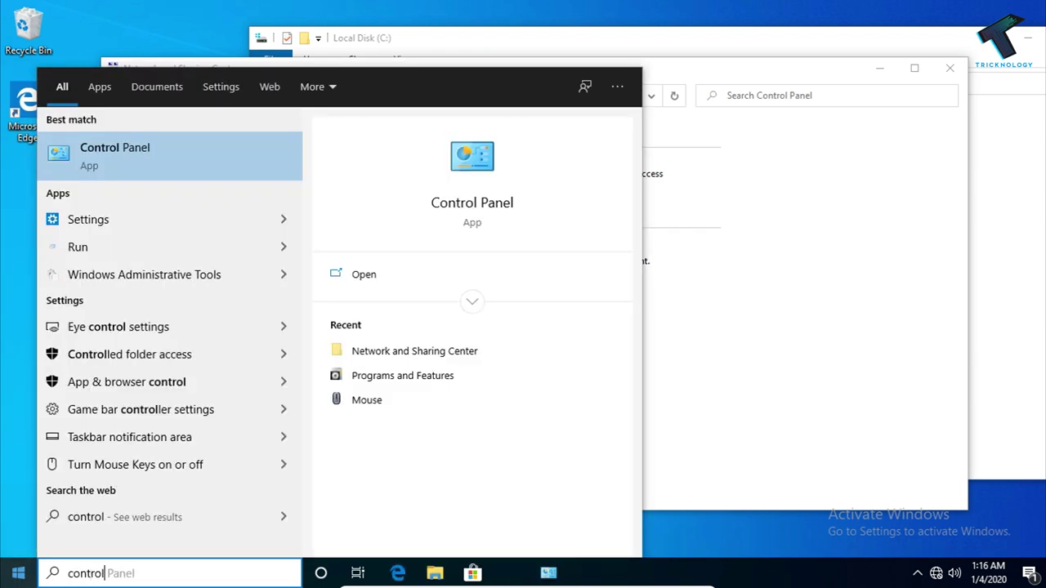
click(145, 157)
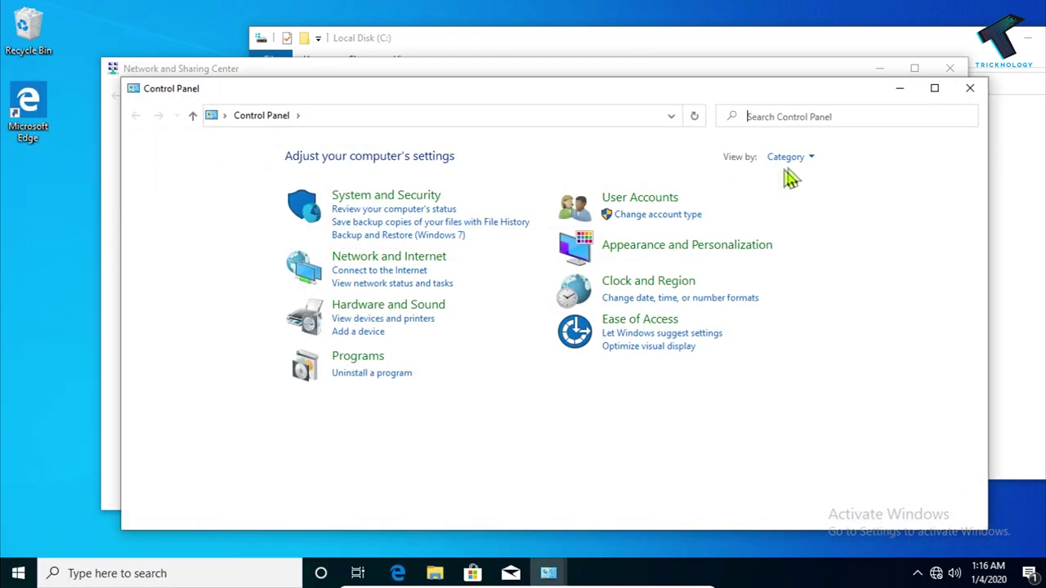
click(789, 158)
click(838, 177)
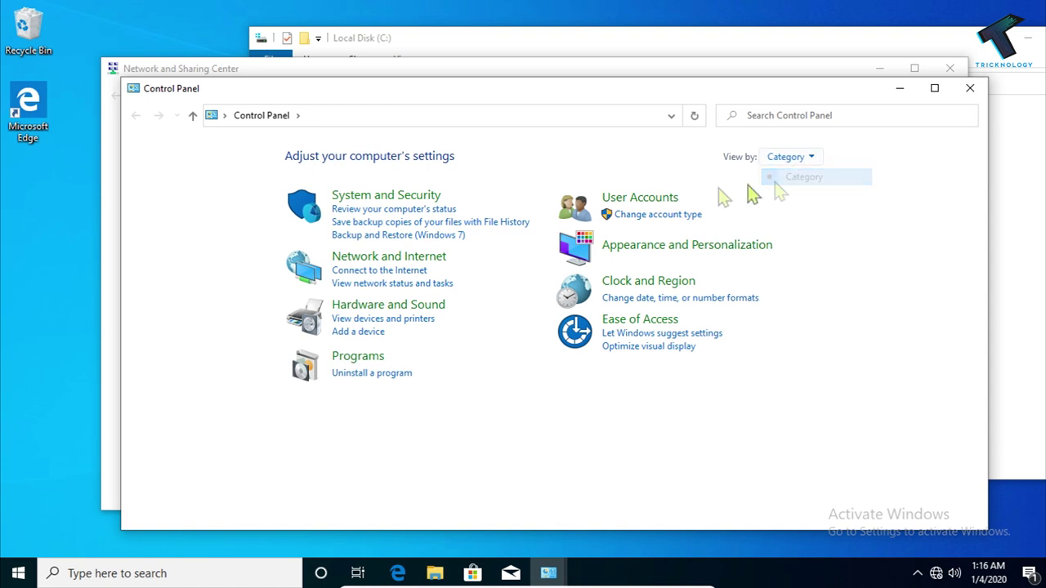
click(371, 272)
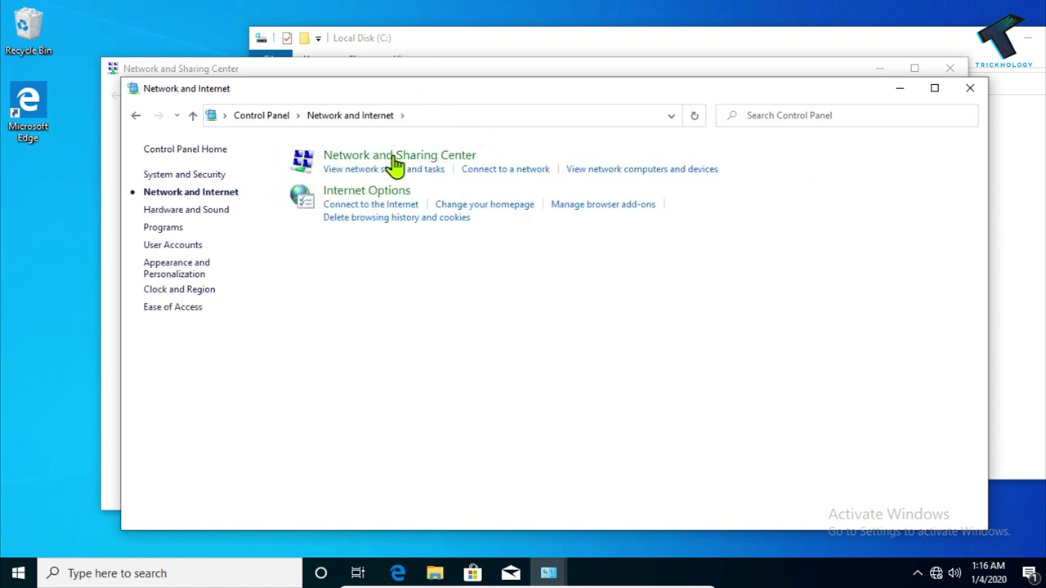
click(435, 170)
drag(487, 91, 441, 108)
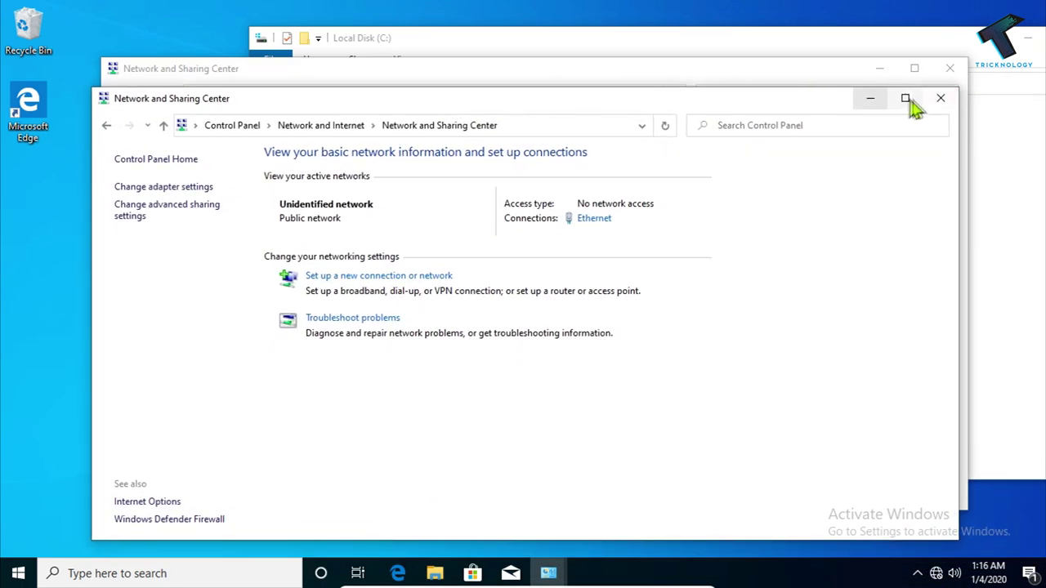
click(952, 102)
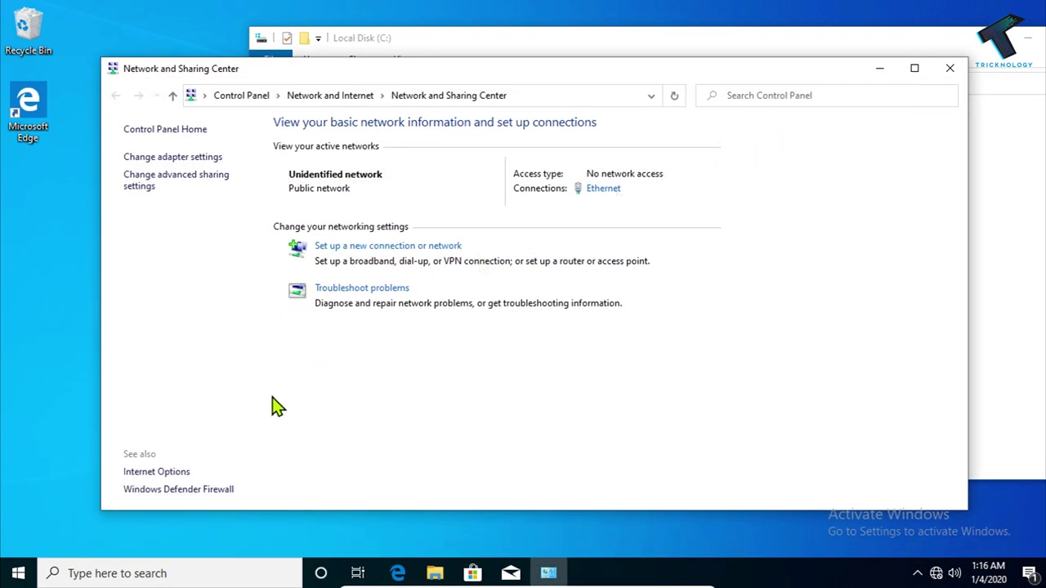
Under All Networks advanced sharing settings, turn on Public folder sharing and save
click(149, 188)
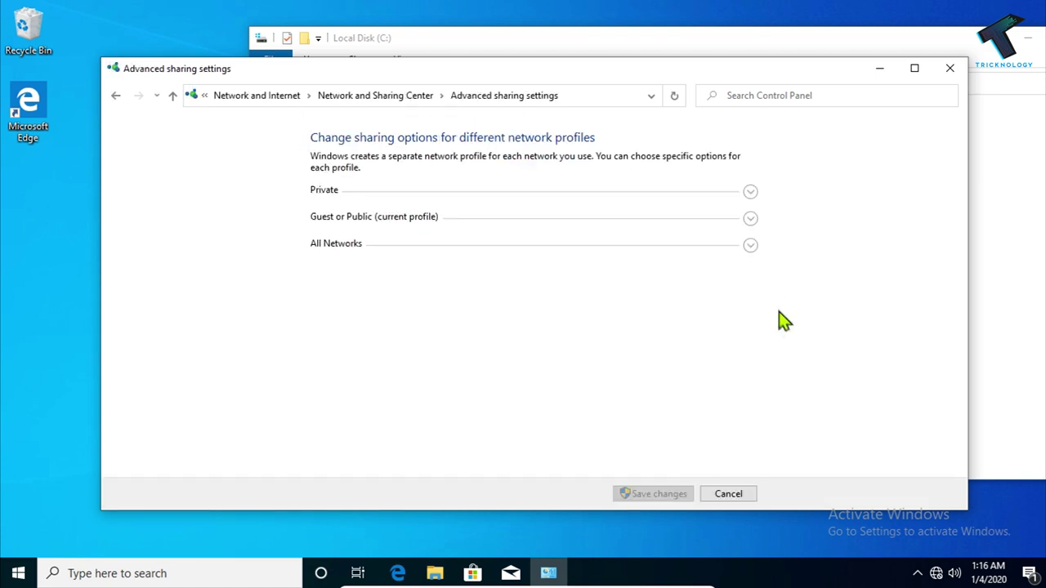
click(749, 246)
scroll(751, 256, down, 1)
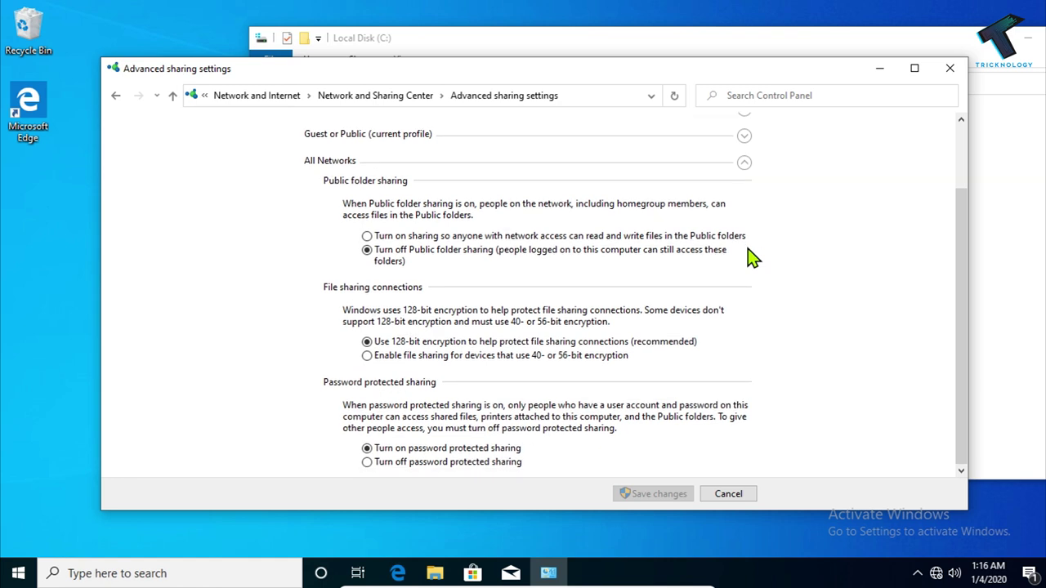
click(420, 235)
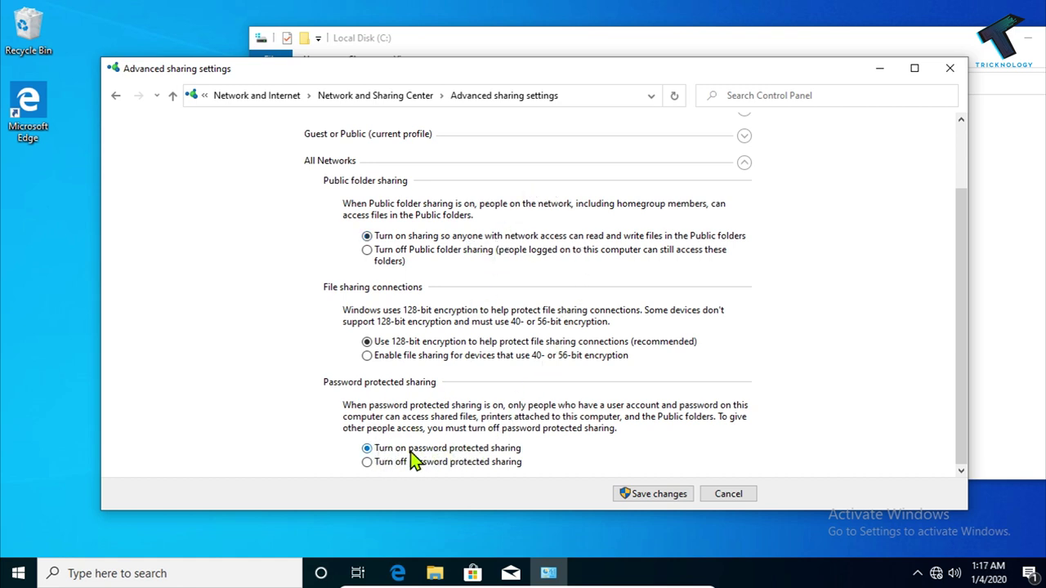
click(681, 497)
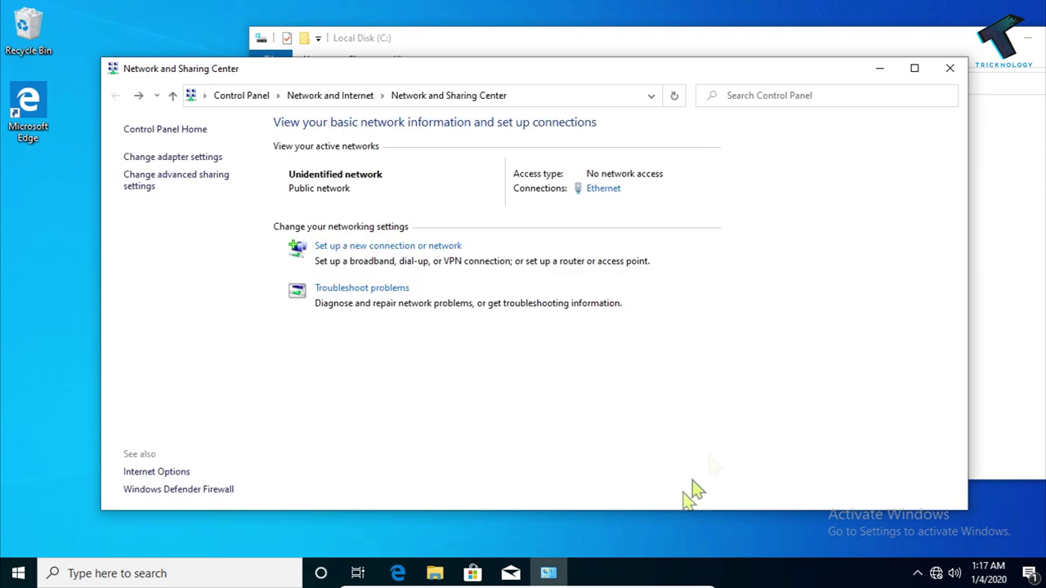
Close Network and Sharing Center and File Explorer, then launch Command Prompt
click(951, 68)
drag(967, 42, 805, 49)
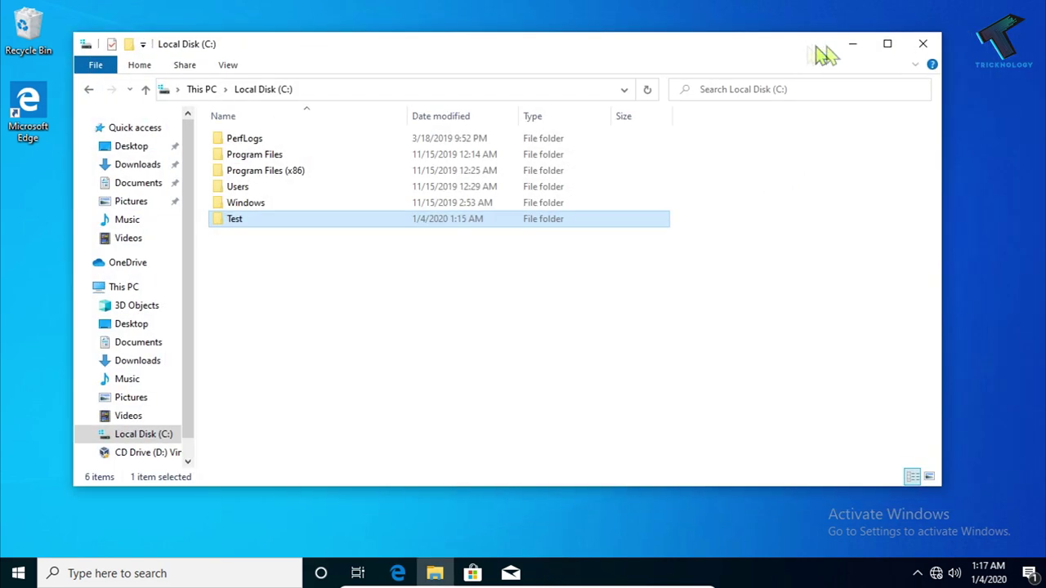
click(926, 46)
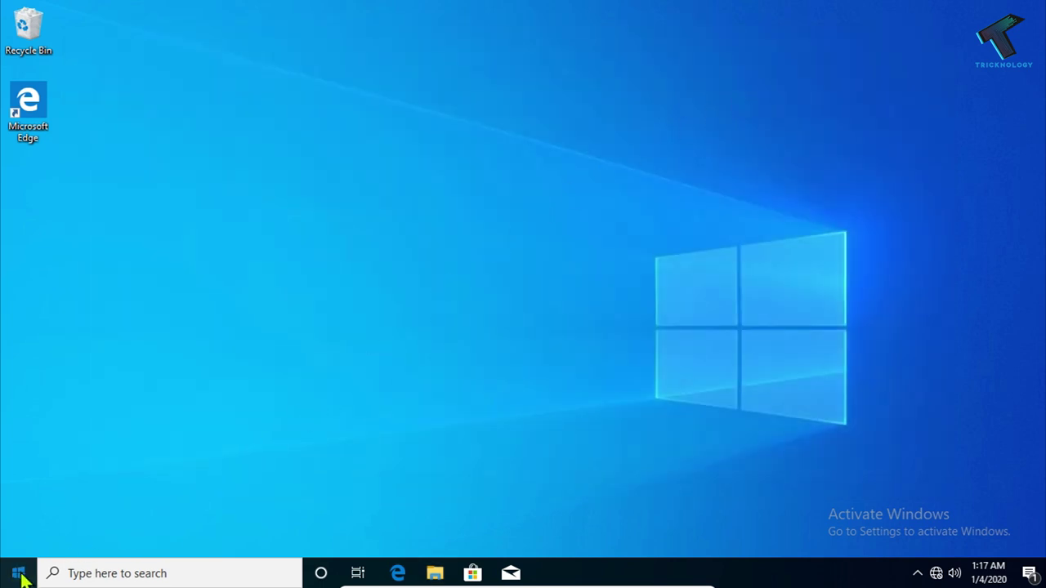
click(18, 573)
text(cmd)
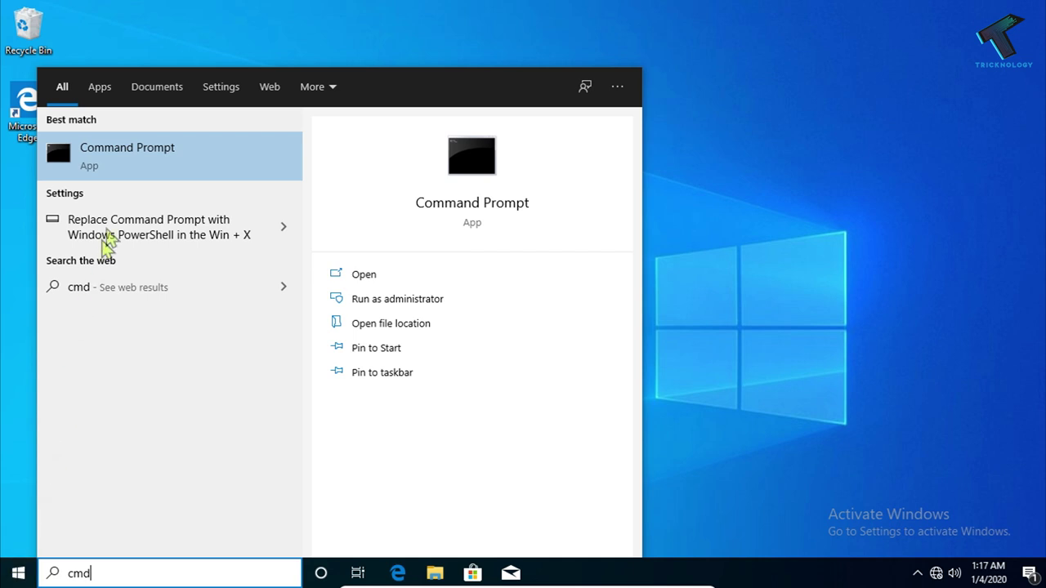
click(142, 170)
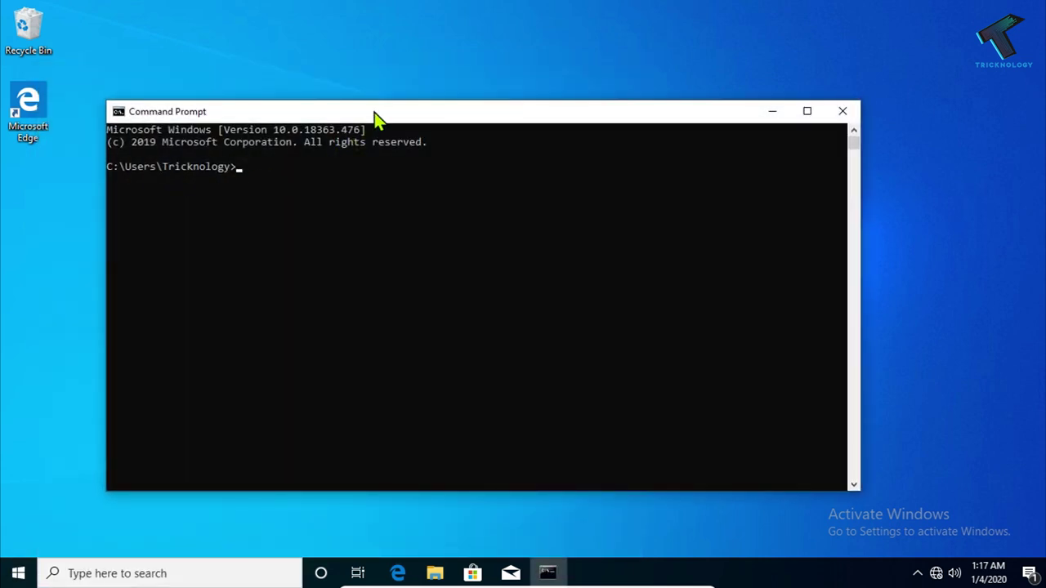
Run ipconfig and copy the IPv4 address 192.168.56.101
drag(374, 112, 446, 122)
click(400, 204)
text(ipconfig)
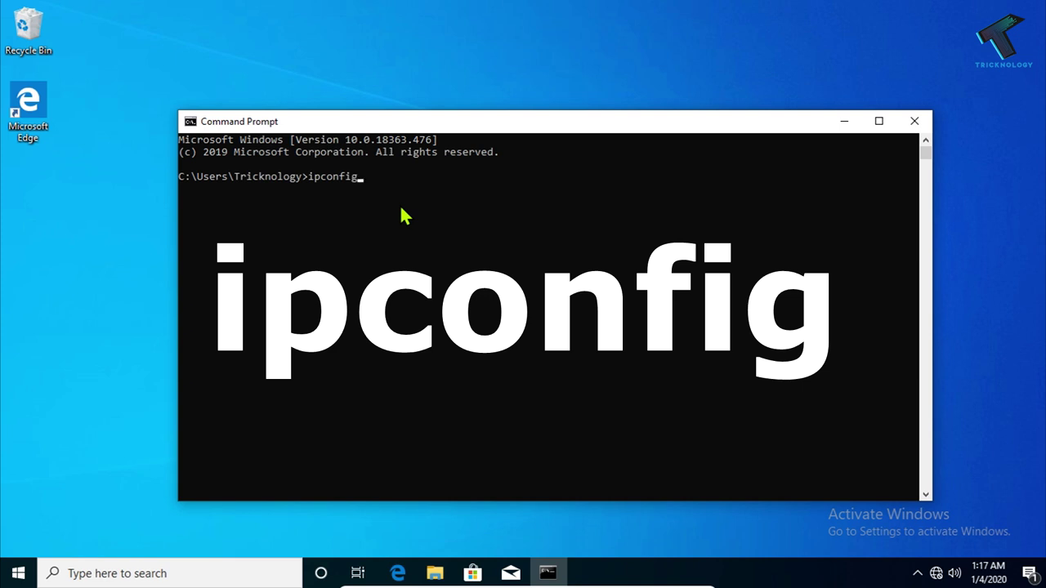
key(Return)
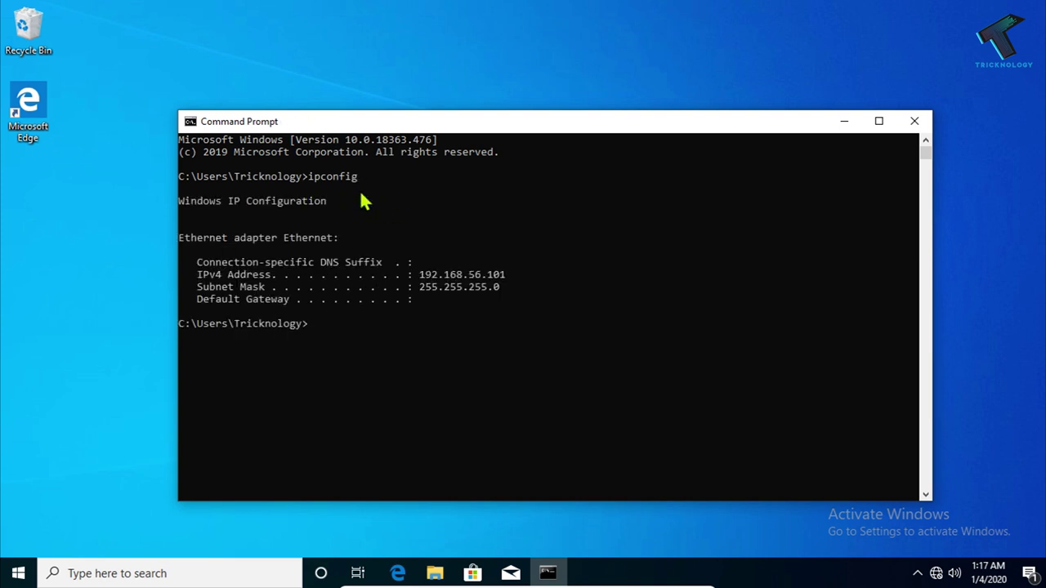
drag(511, 275, 420, 280)
key(Return)
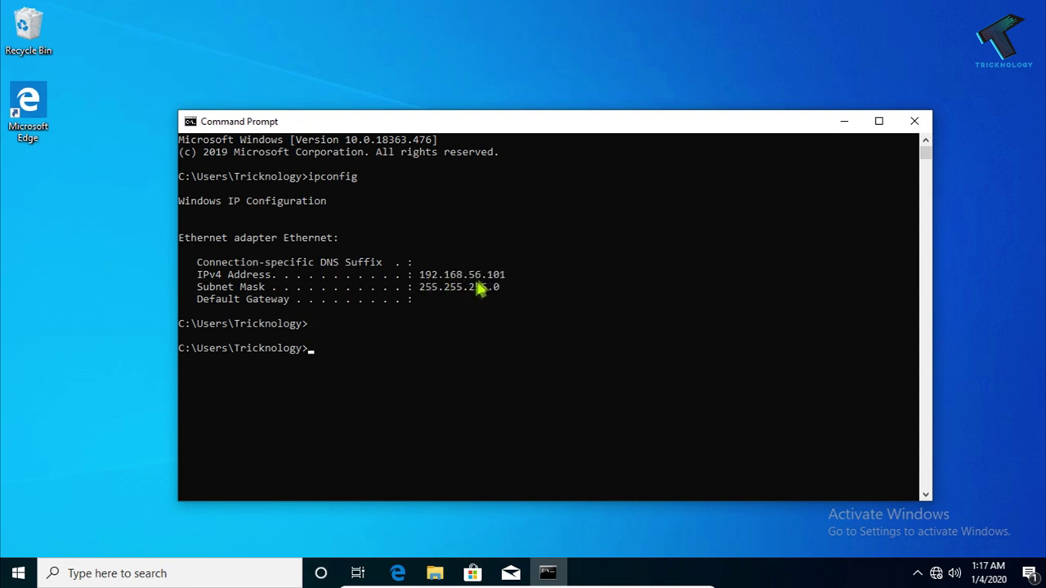
Leave the virtual machine's full-screen view and bring up the host Start menu
mouse_move(645, 584)
click(687, 581)
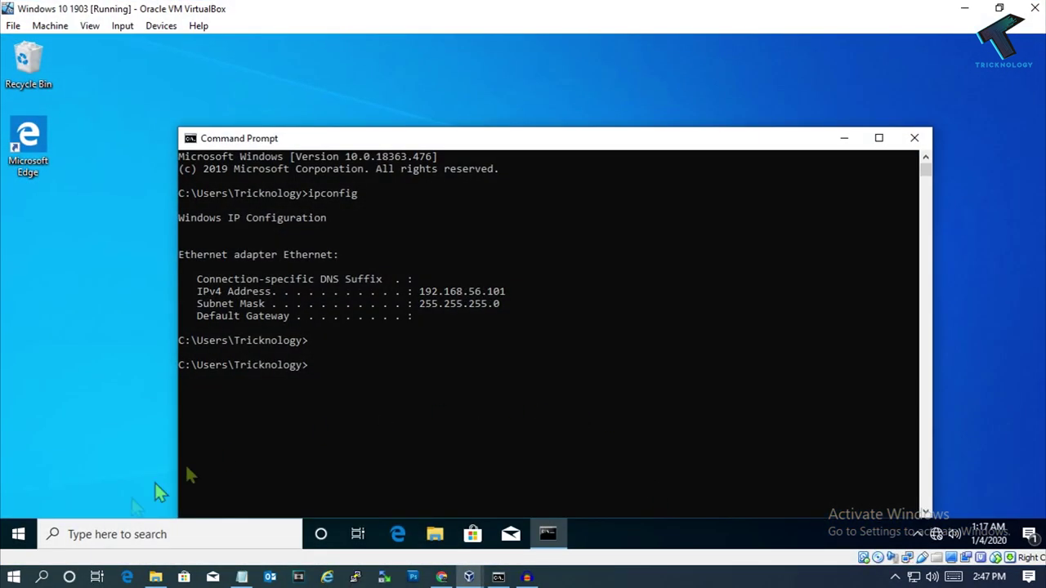
click(13, 576)
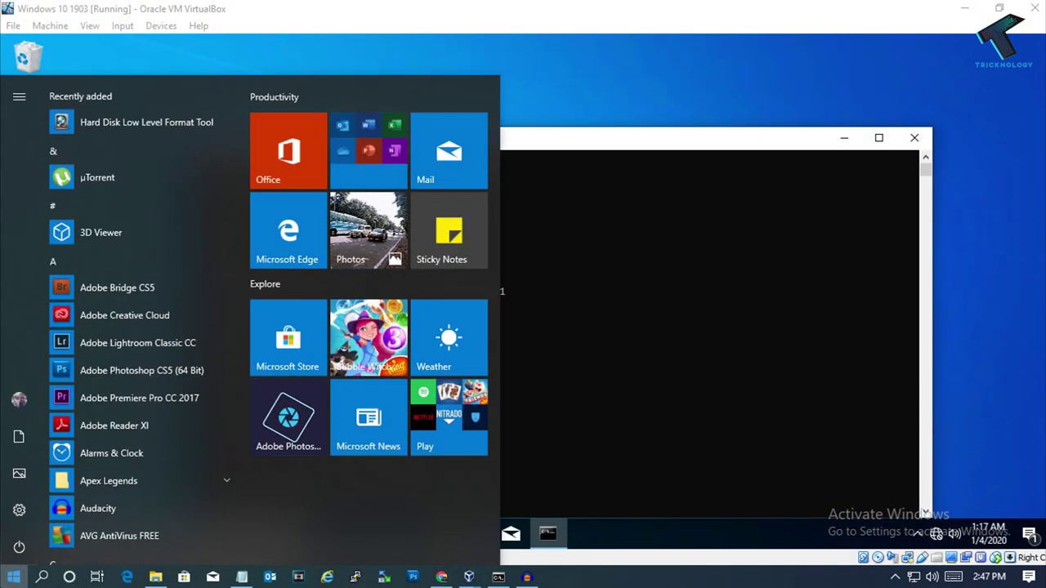
key(super+r)
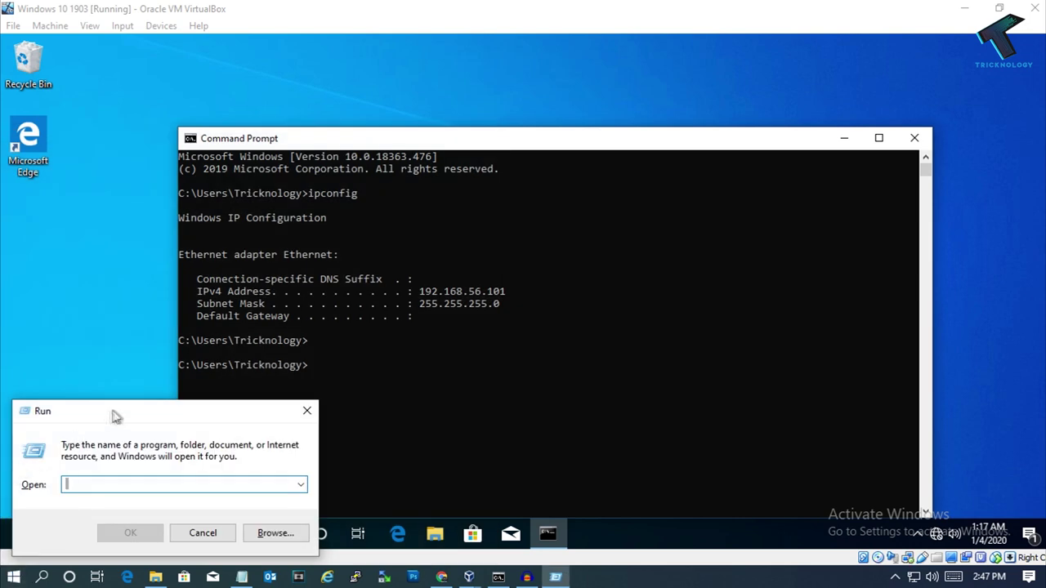
click(307, 410)
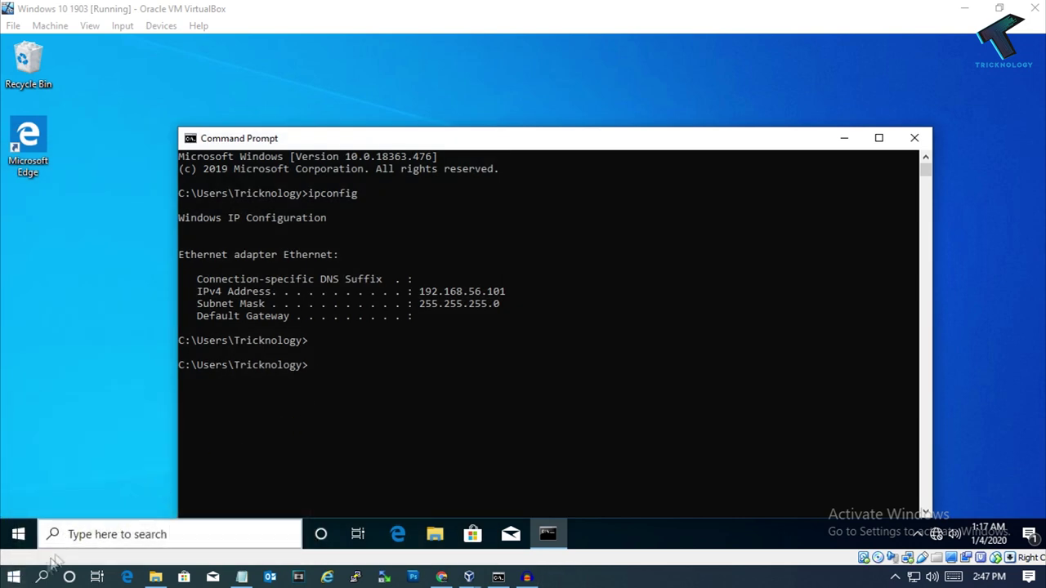
Open Run from host search and run the path \\192.168.56.101
key(super)
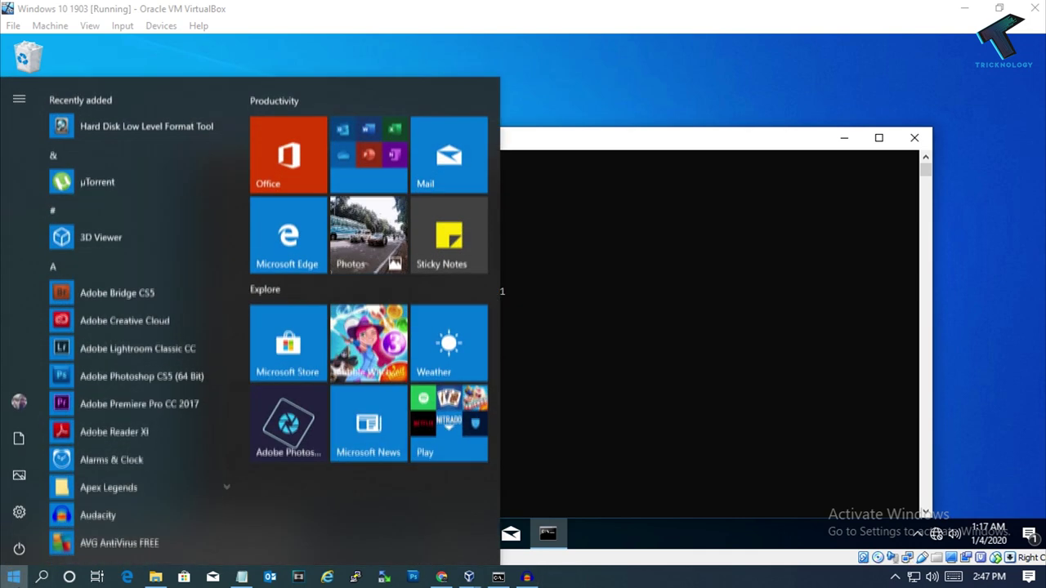
text(run)
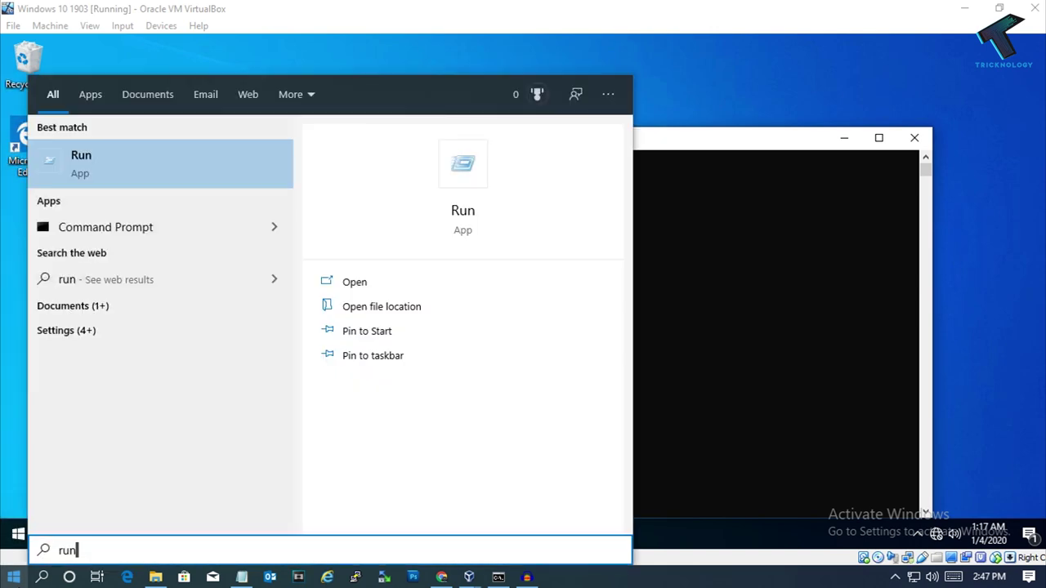
click(99, 180)
drag(128, 417, 582, 319)
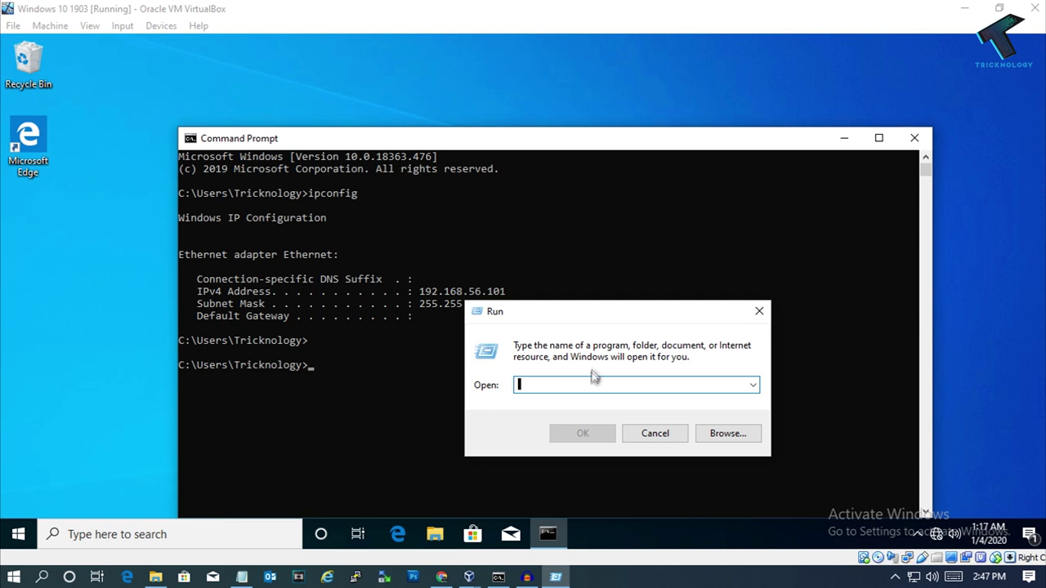
text(\\)
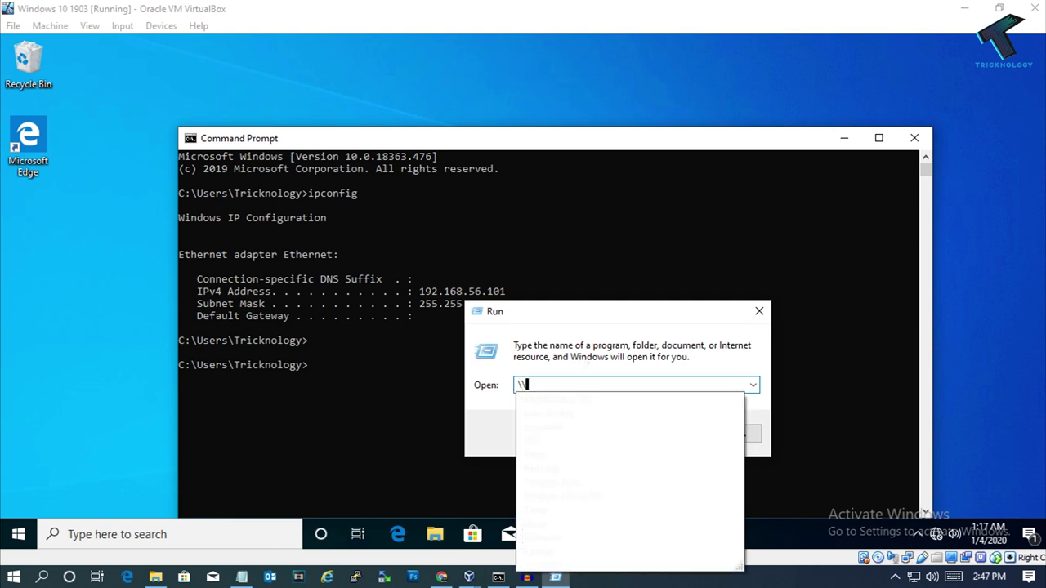
text(192.168.56.101)
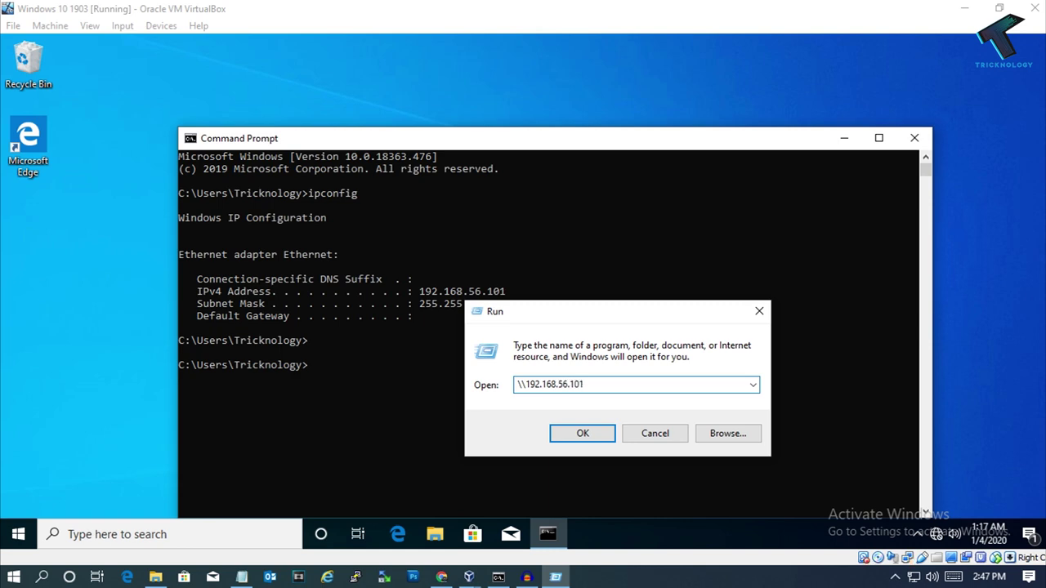
click(580, 434)
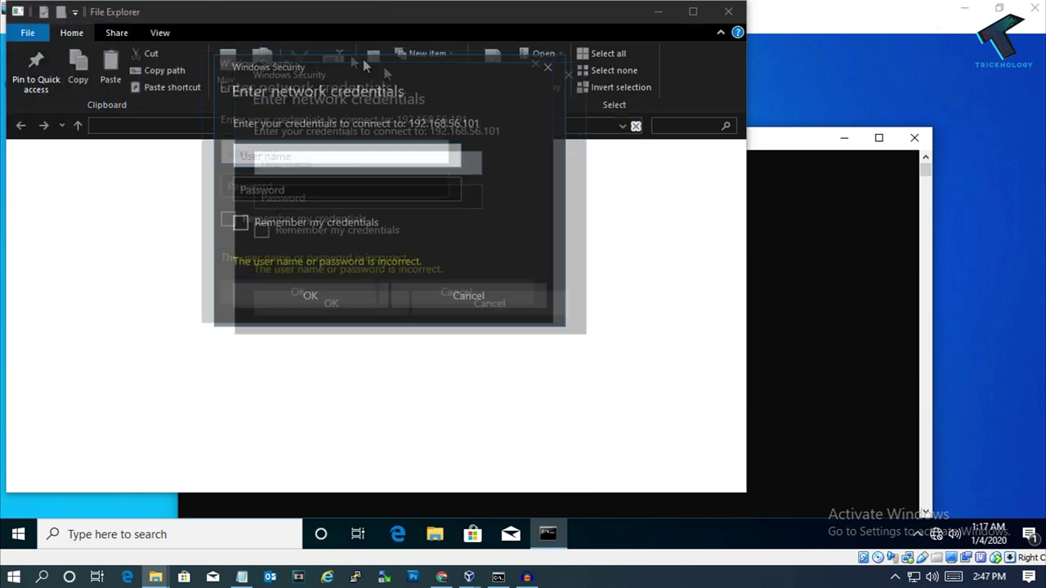
Sign in to 192.168.56.101 with the test account's user name and password
click(245, 225)
click(242, 196)
text(test)
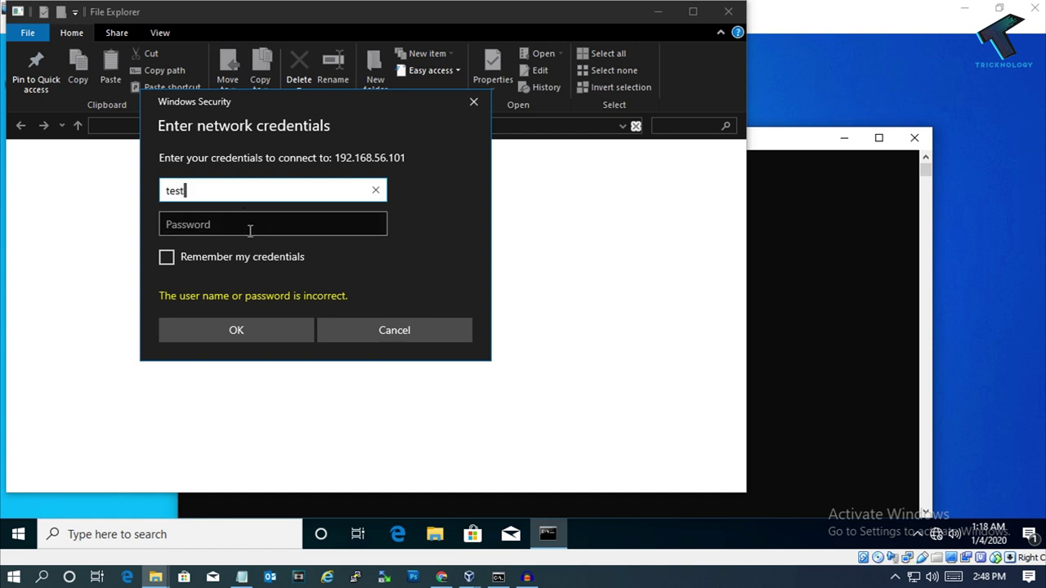
click(250, 228)
text(t)
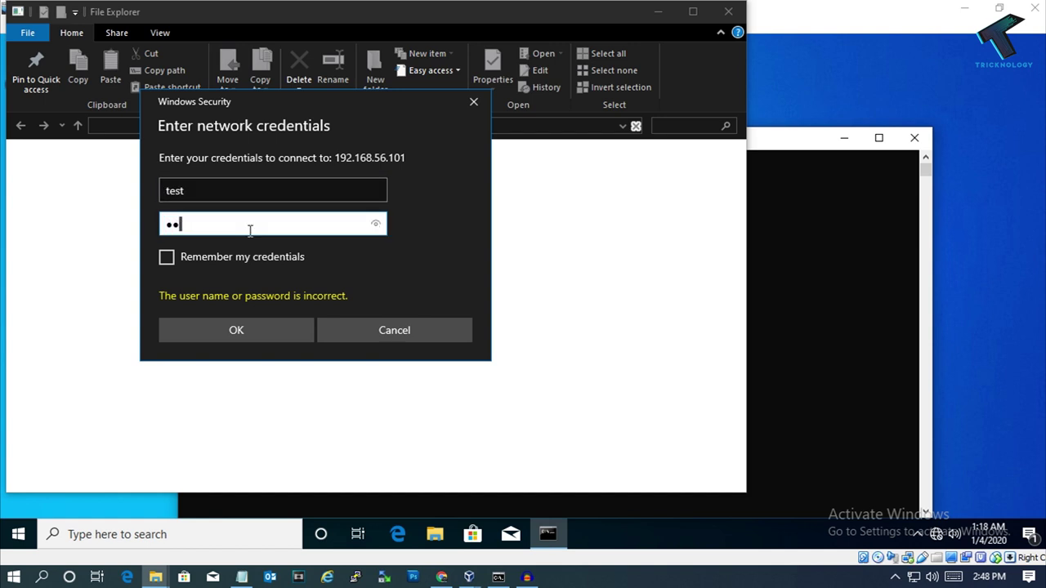
key(shift+Tab)
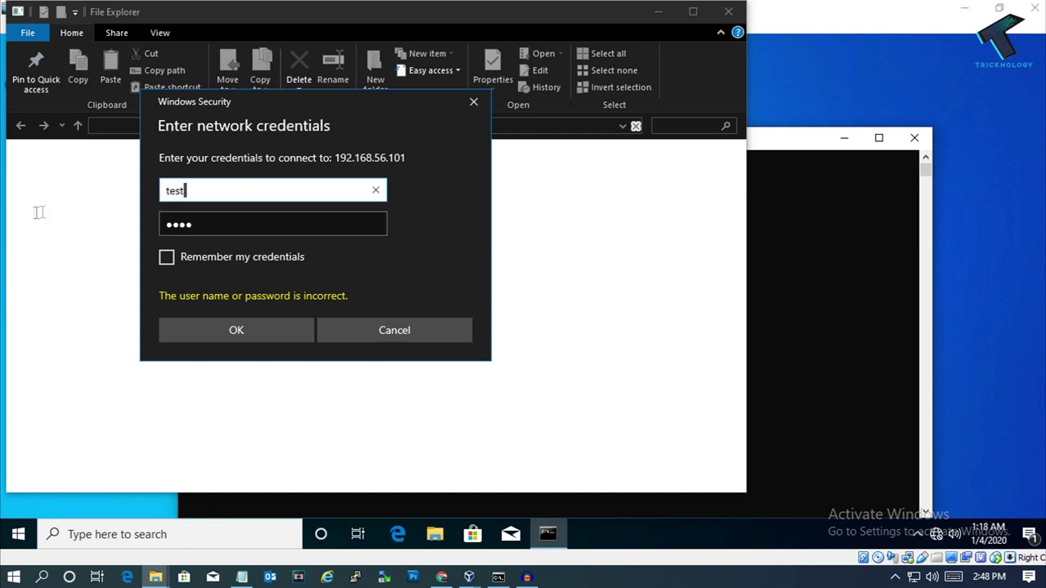
click(229, 333)
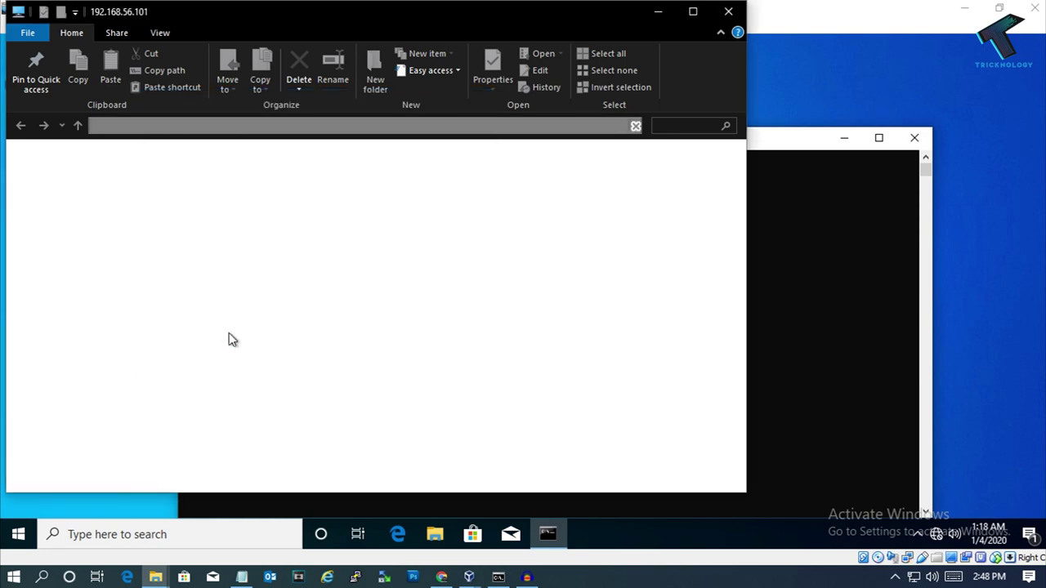
drag(413, 10, 593, 64)
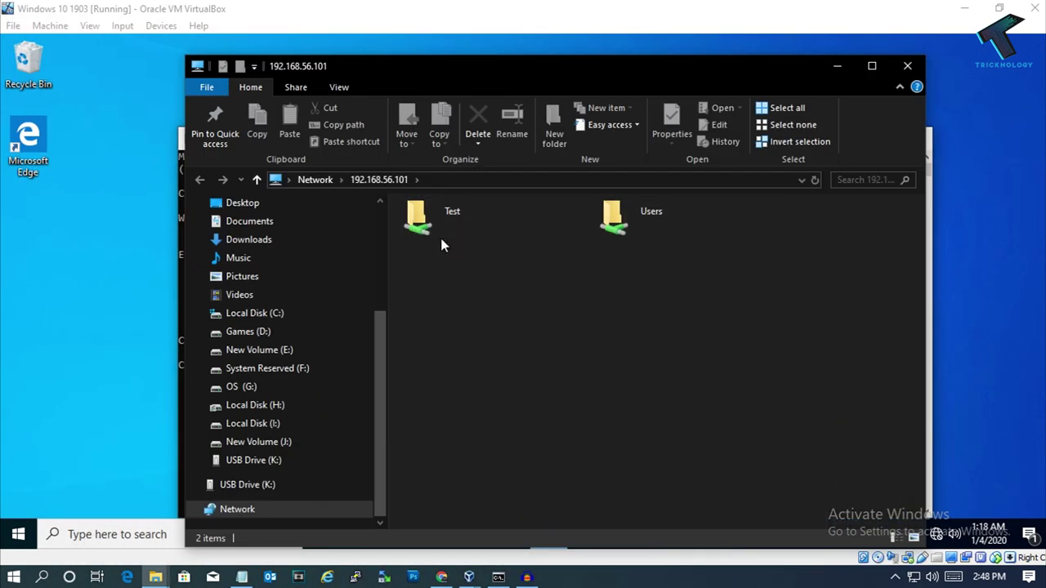
Open the Test share on 192.168.56.101
double_click(441, 238)
click(199, 180)
drag(490, 65, 782, 54)
click(752, 200)
double_click(752, 199)
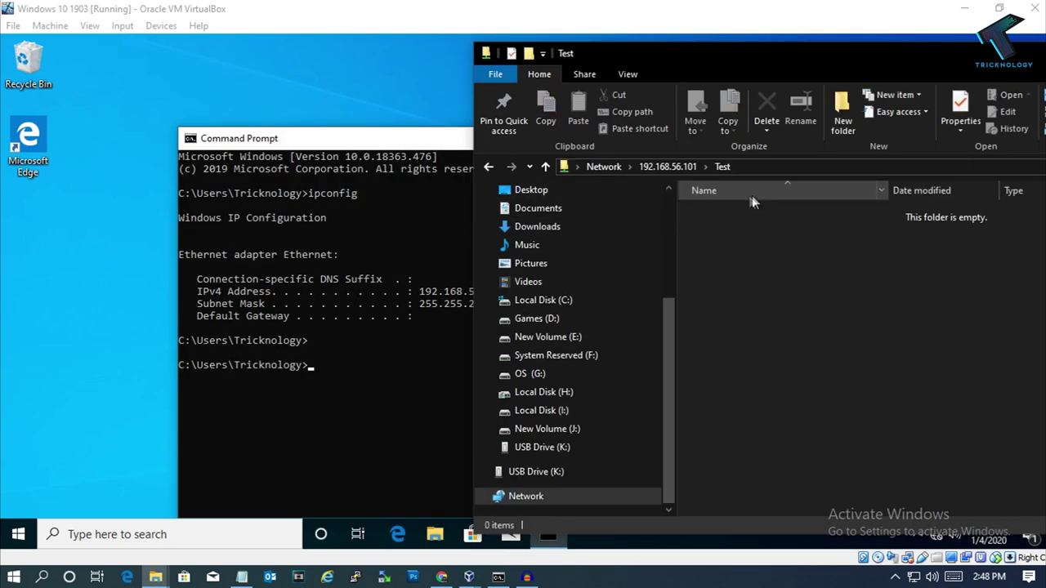
Create a new text document in the share named test.txt
right_click(730, 232)
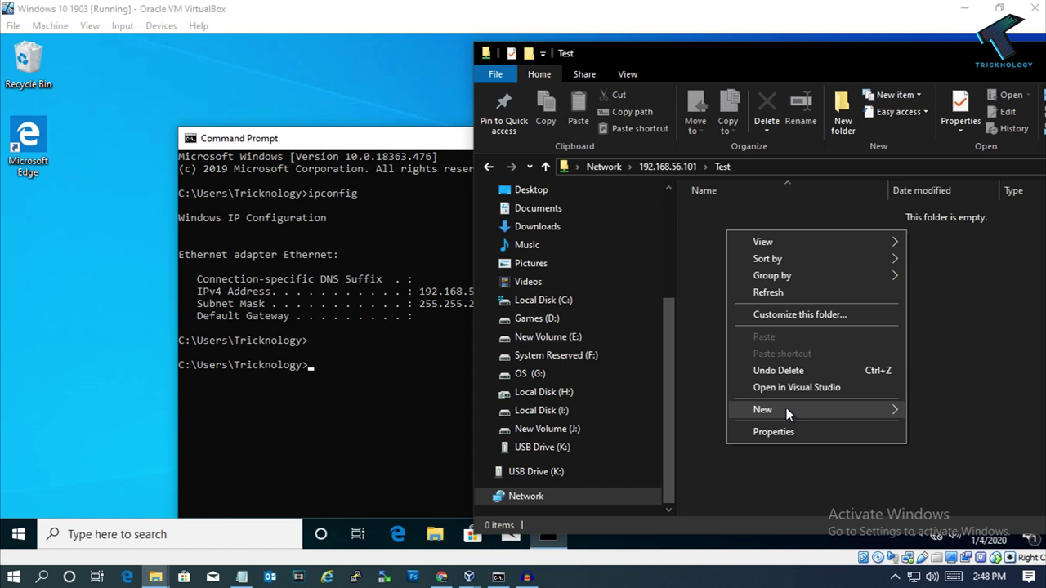
mouse_move(787, 410)
click(572, 535)
text(test)
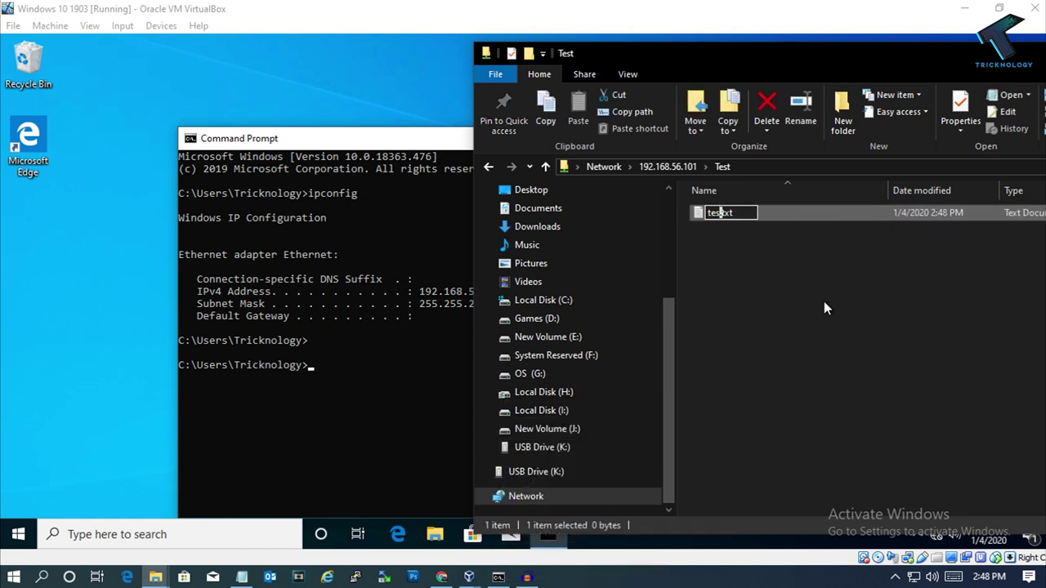
key(Return)
click(803, 279)
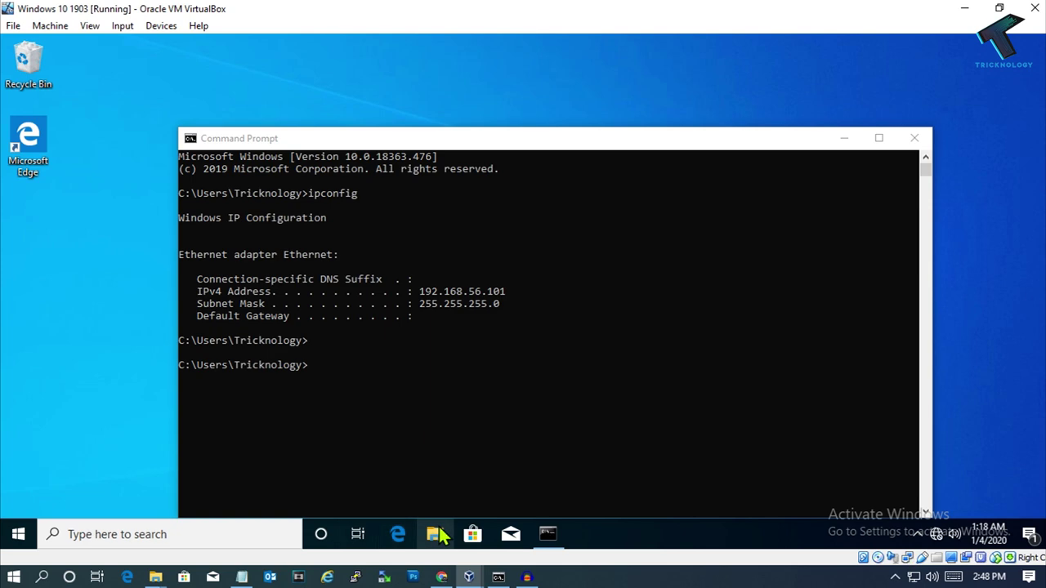
click(435, 535)
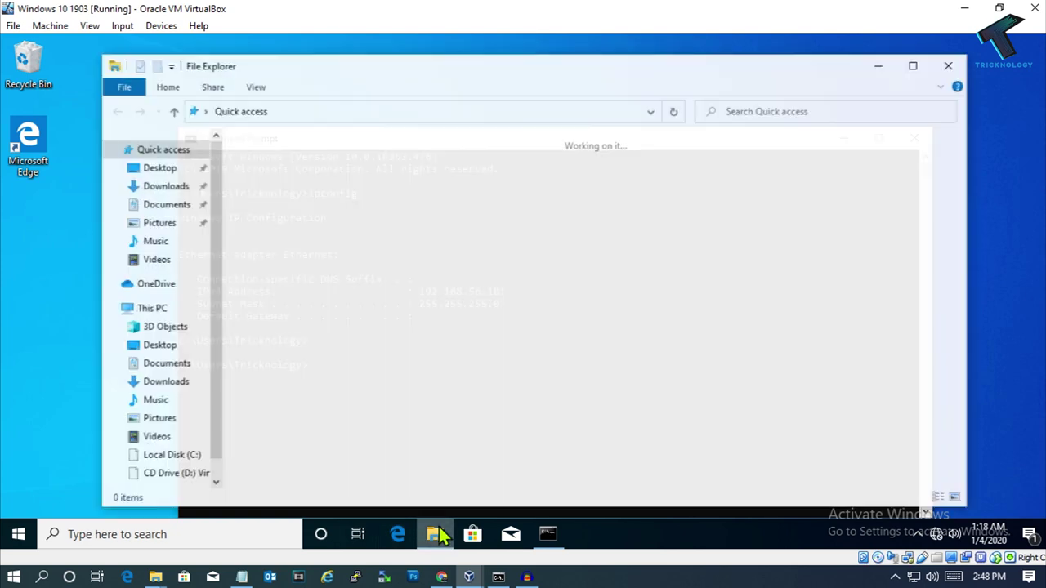
In the VM's File Explorer, browse This PC to the Local Disk (C:)\Test folder
click(150, 308)
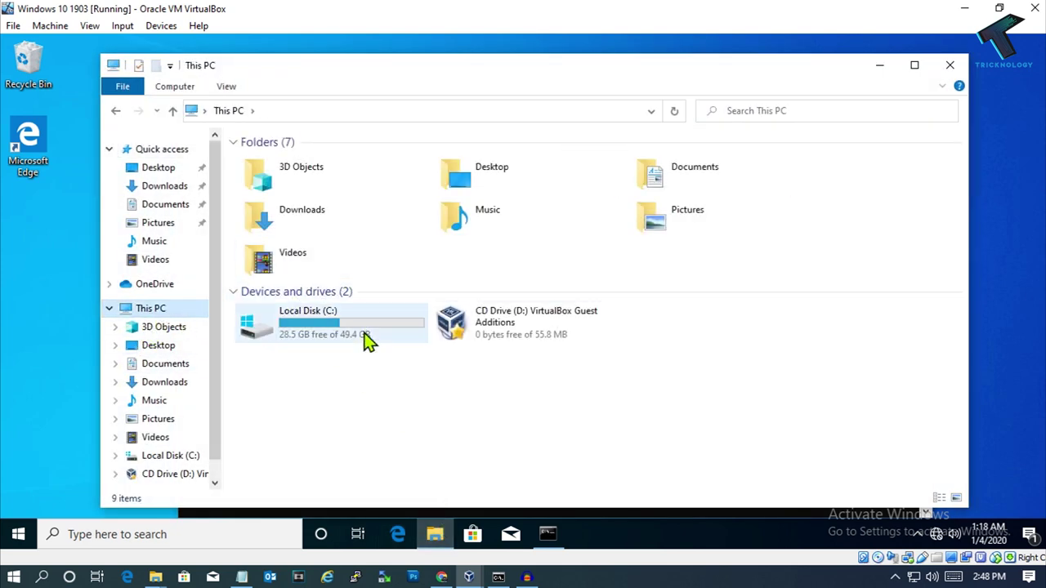
double_click(304, 319)
click(267, 214)
double_click(266, 214)
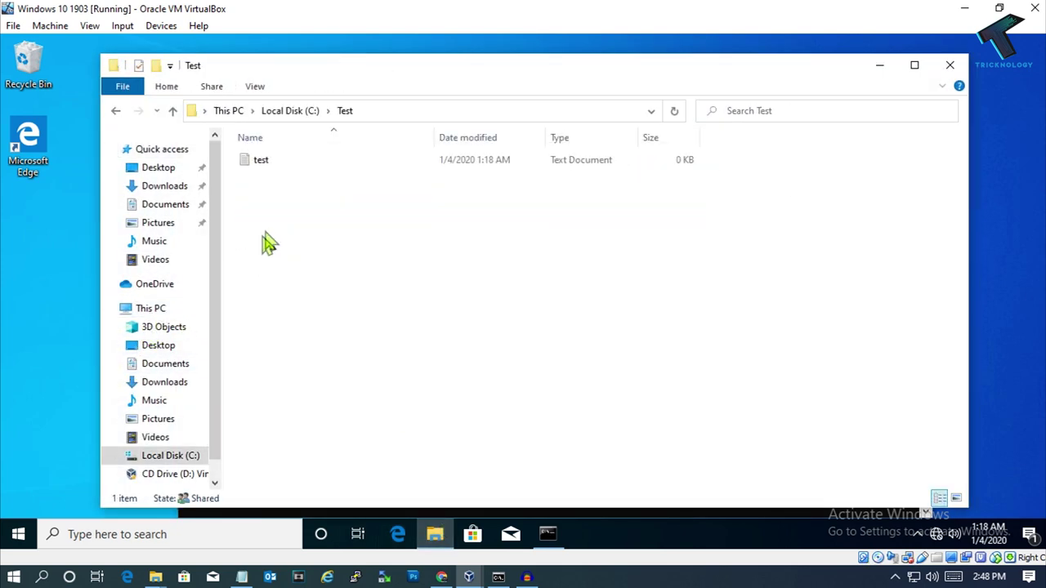
Select the test text file there, then return to the host's Test share window
click(326, 161)
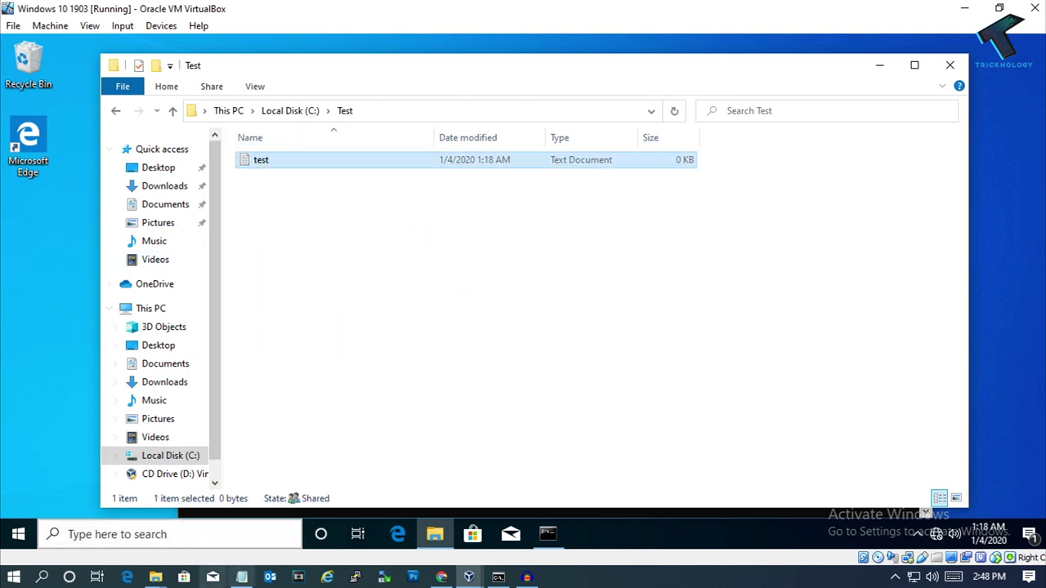
mouse_move(156, 577)
click(241, 542)
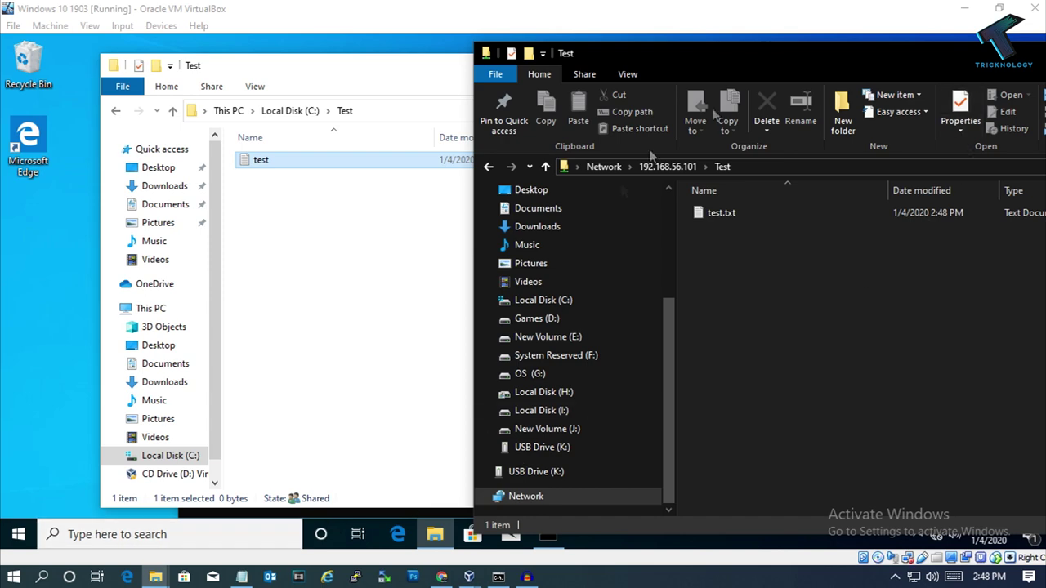